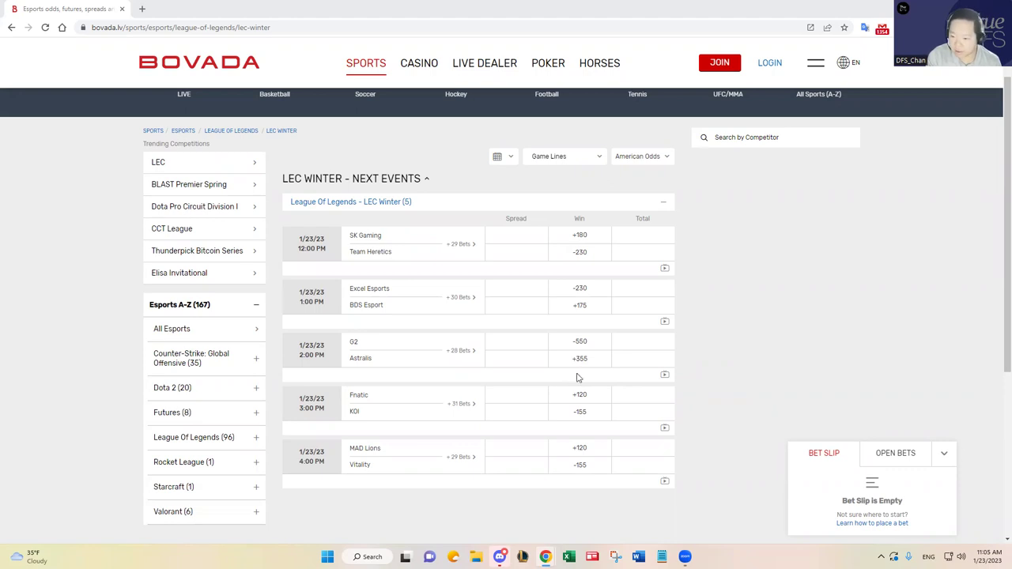
Step: Check today's date, then start a Notepad list with SK vs TH and XL vs BDS
click(988, 557)
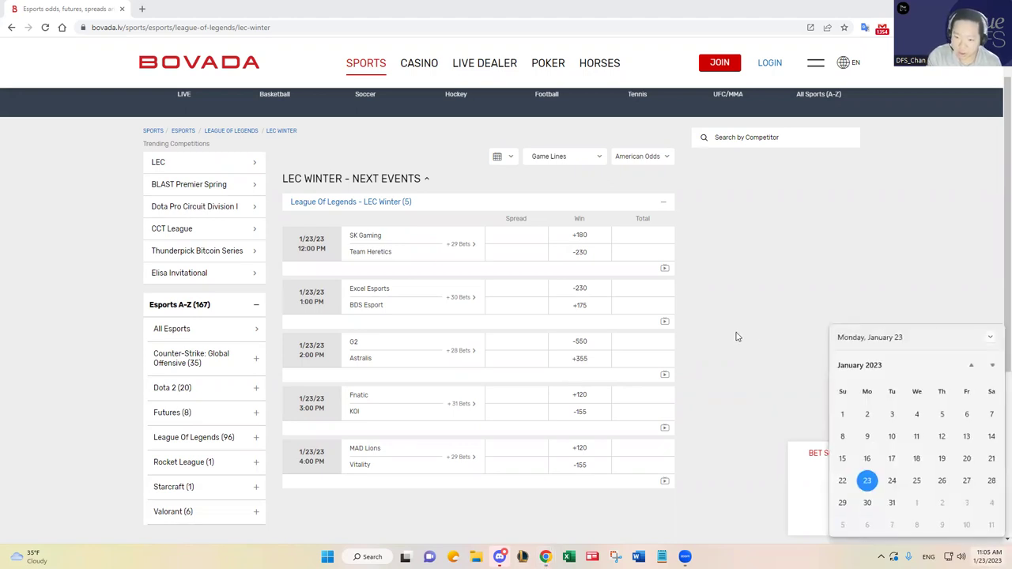
click(733, 336)
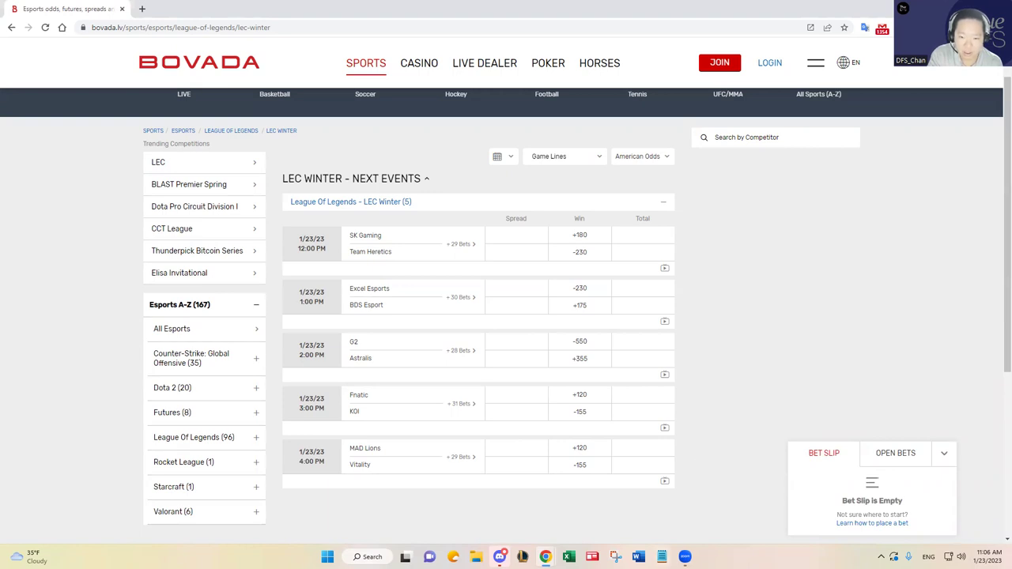
click(669, 553)
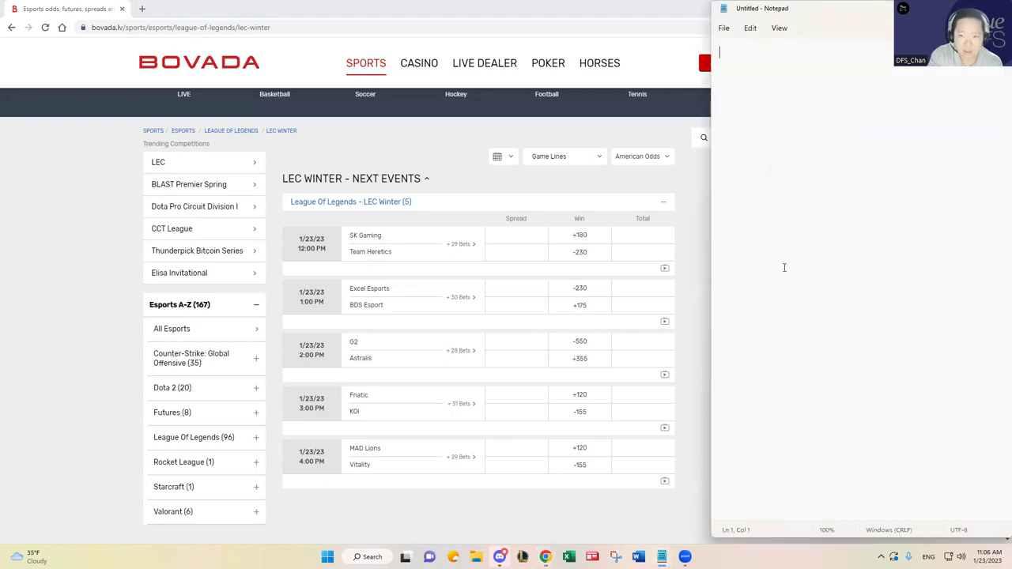
text(S)
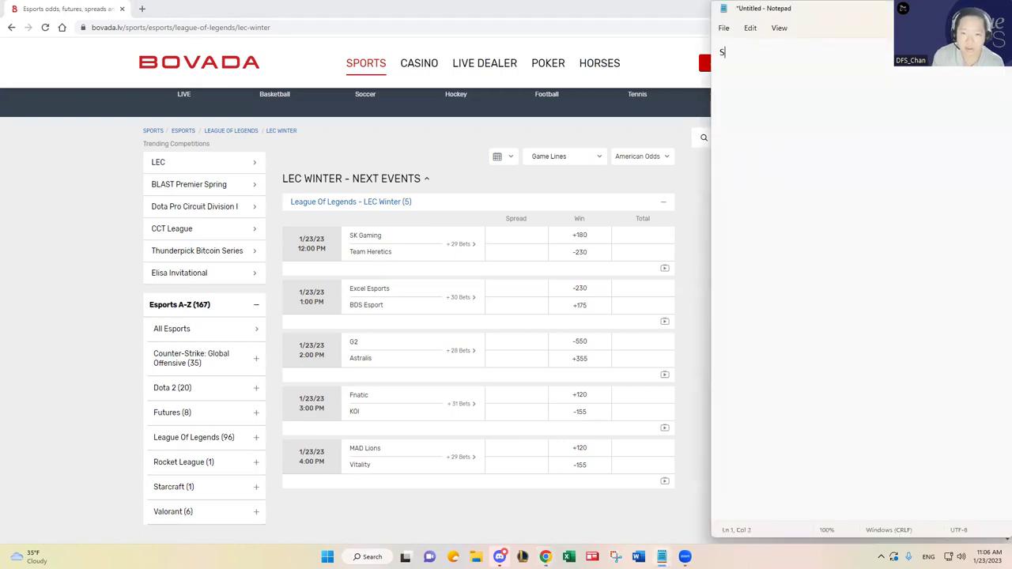
text(K vs TH)
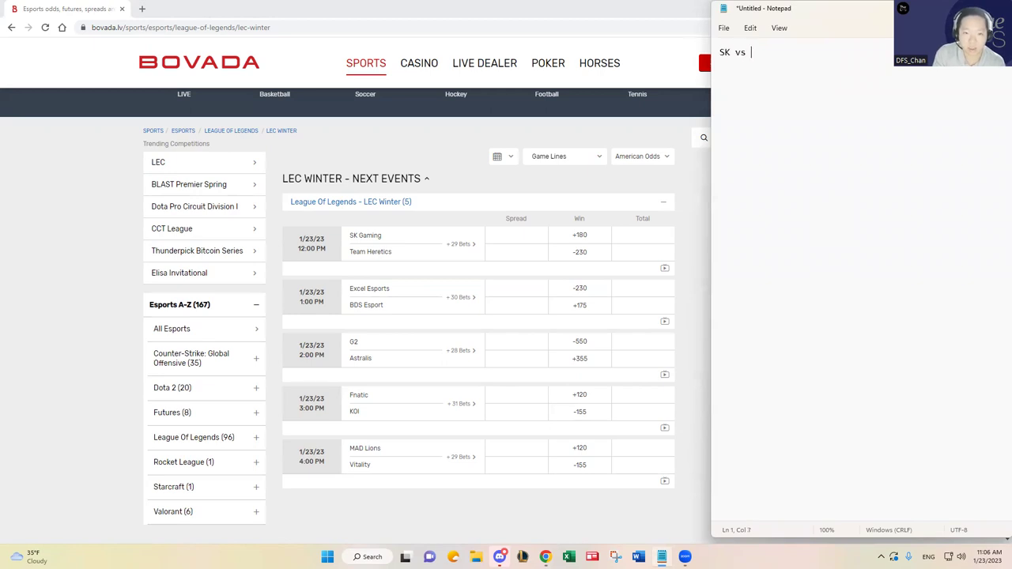
key(Return)
key(Return)
text(XL vs BDS)
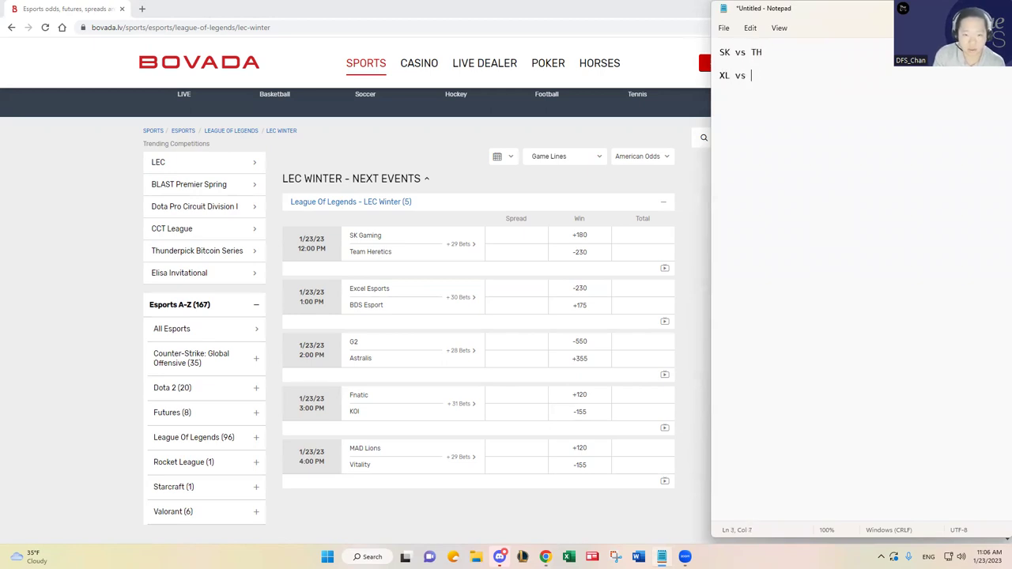
key(Return)
key(Return)
Step: Add G2 vs AST, FNC vs KOI and MAD vs VIT on their own lines
text(G2 vs AST)
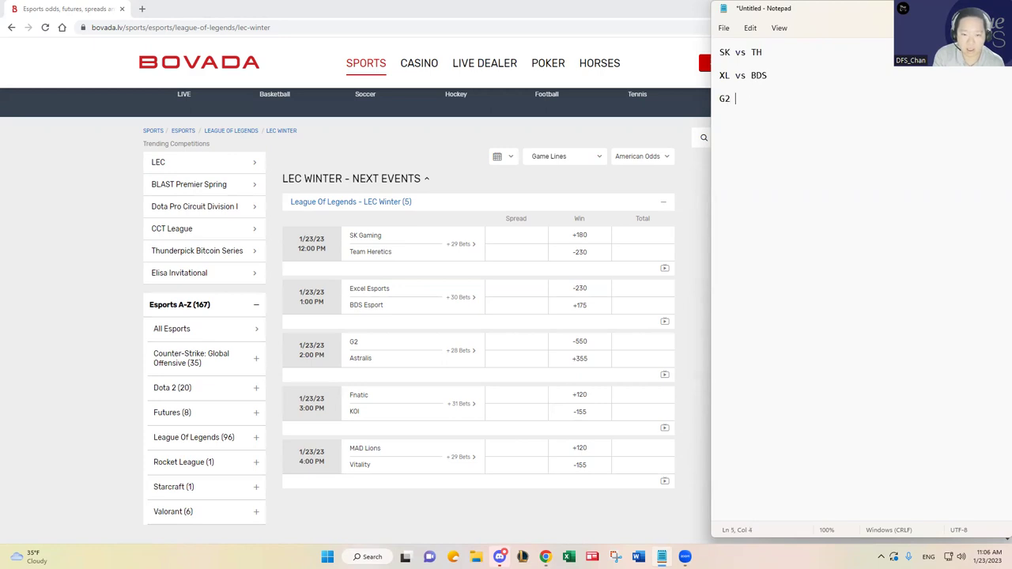
key(Return)
key(Return)
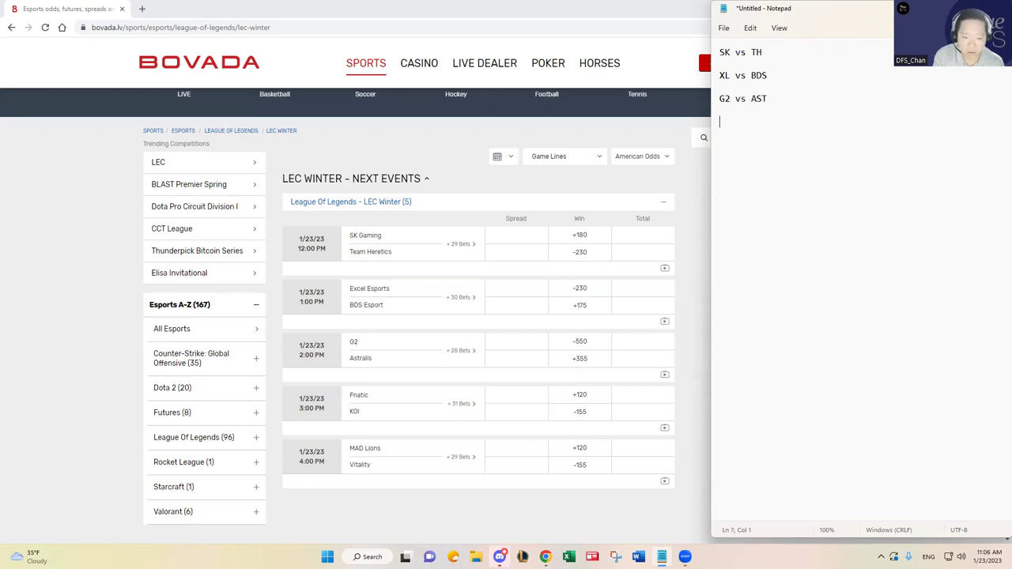
text(FNC vs KOI)
key(Return)
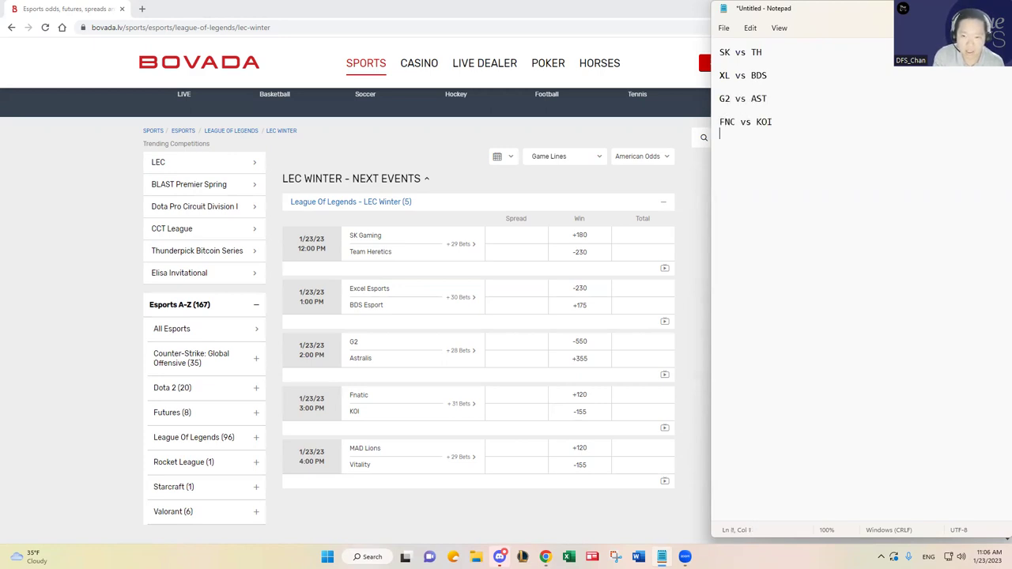
key(Return)
text(MAD vs VIT)
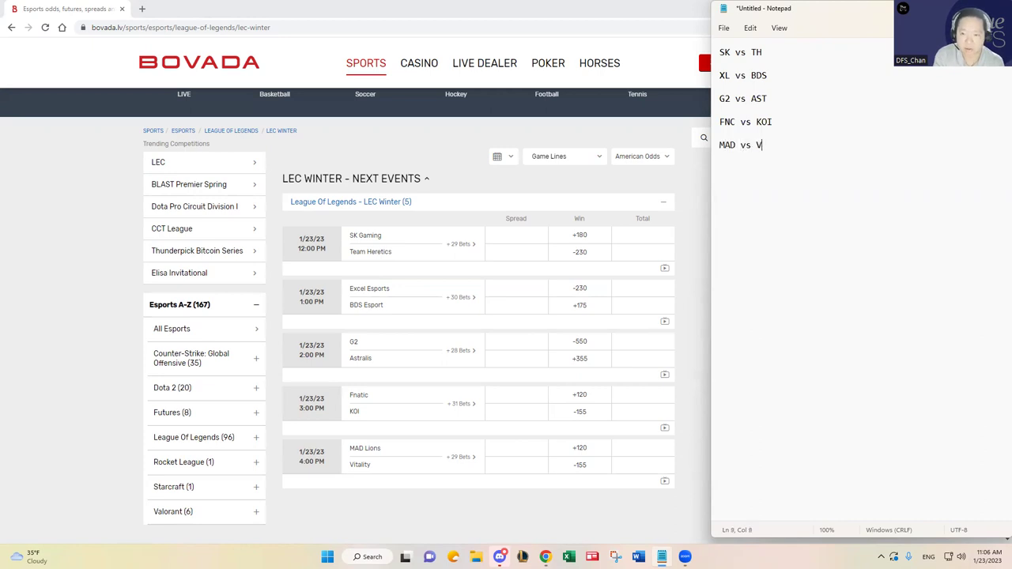
click(143, 9)
Step: Load oracleselixir.com and open the LEC 2023 Winter Season table from Stats > Teams
text(o)
key(Return)
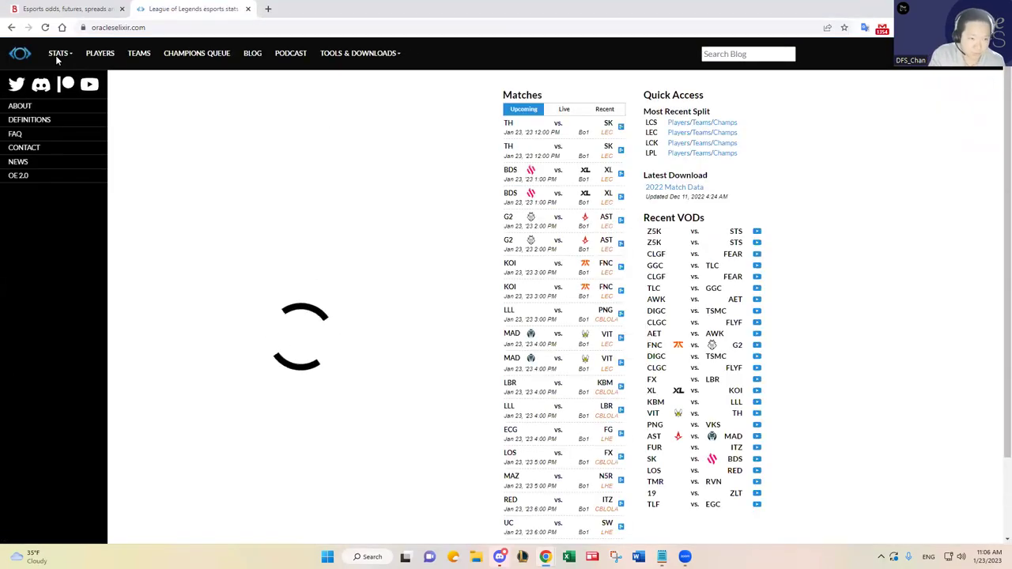
mouse_move(58, 56)
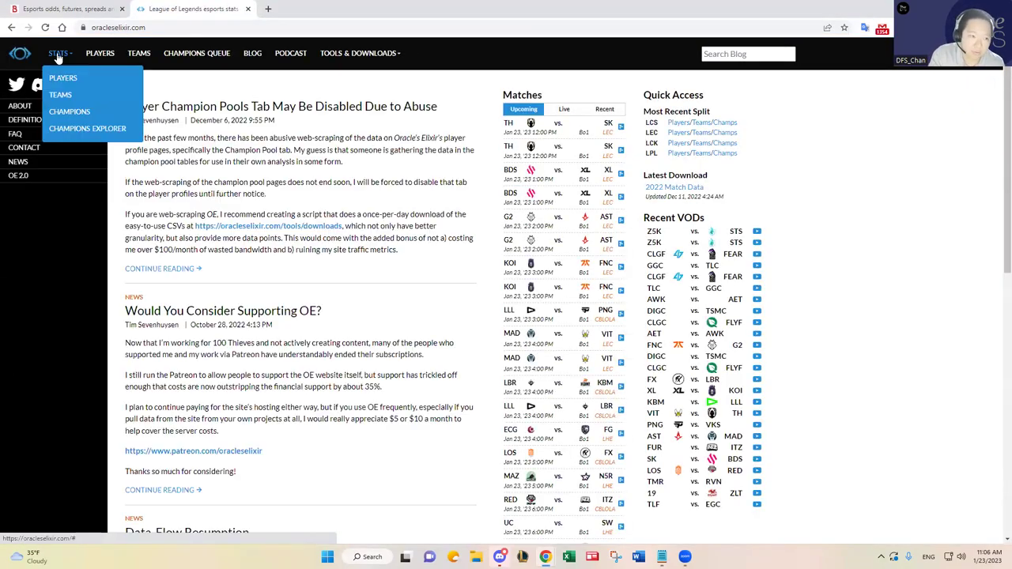
click(63, 95)
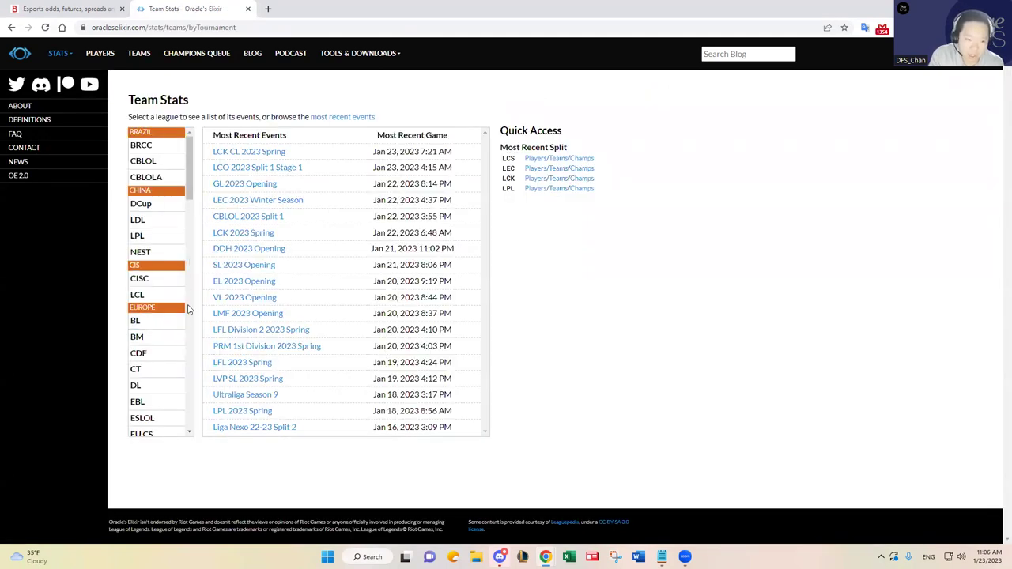
scroll(174, 308, down, 3)
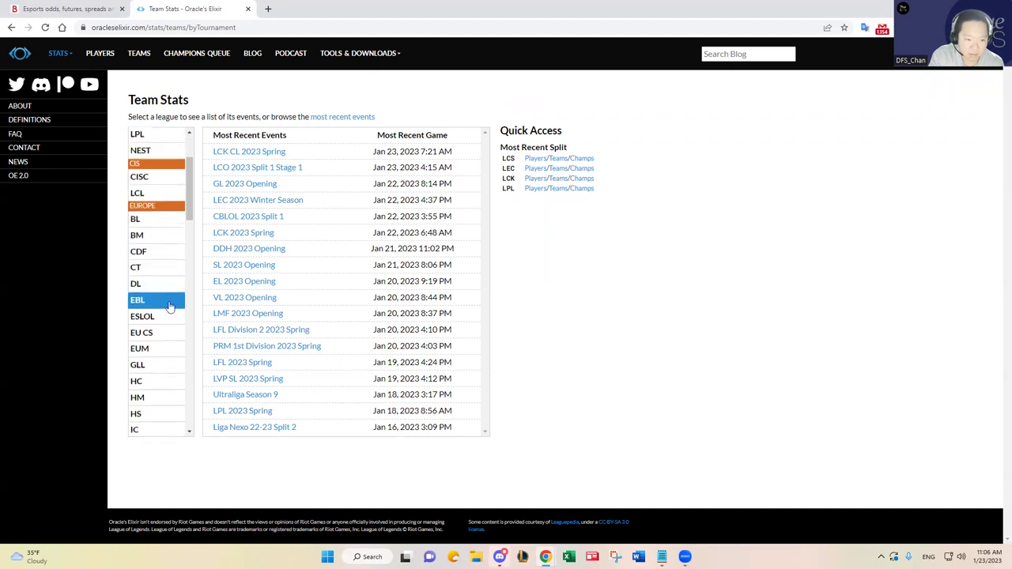
scroll(171, 362, down, 1)
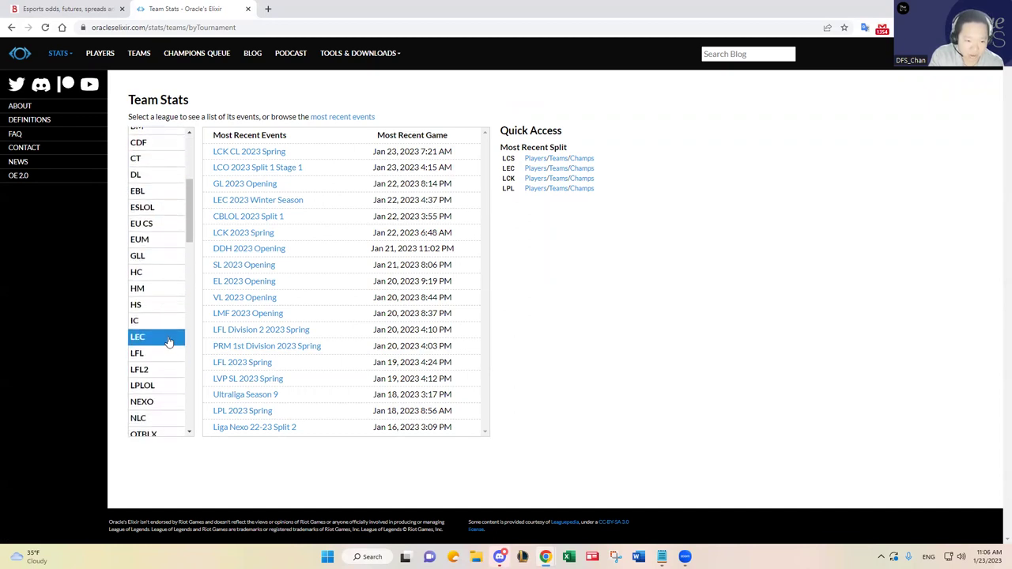
click(169, 339)
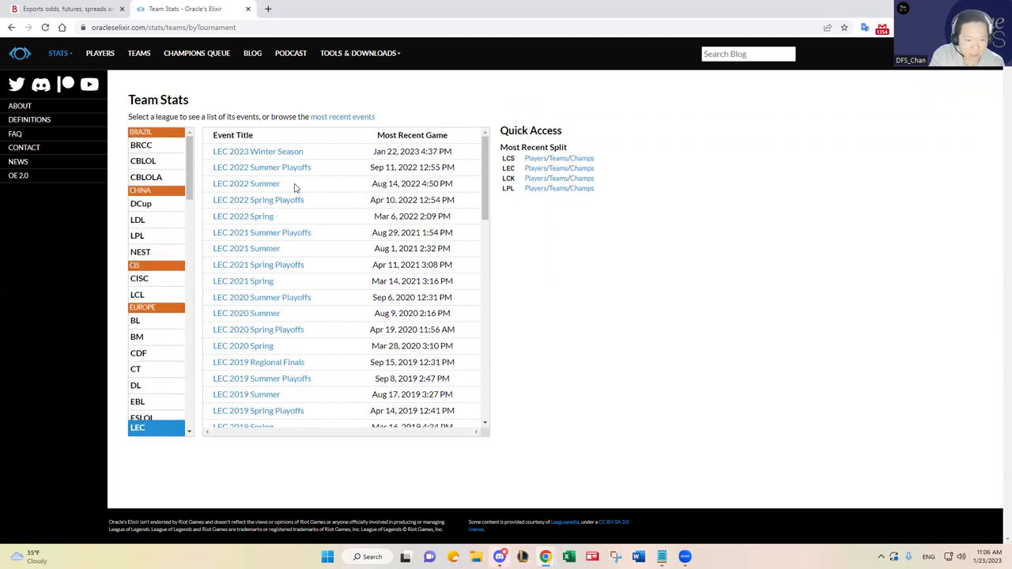
click(279, 153)
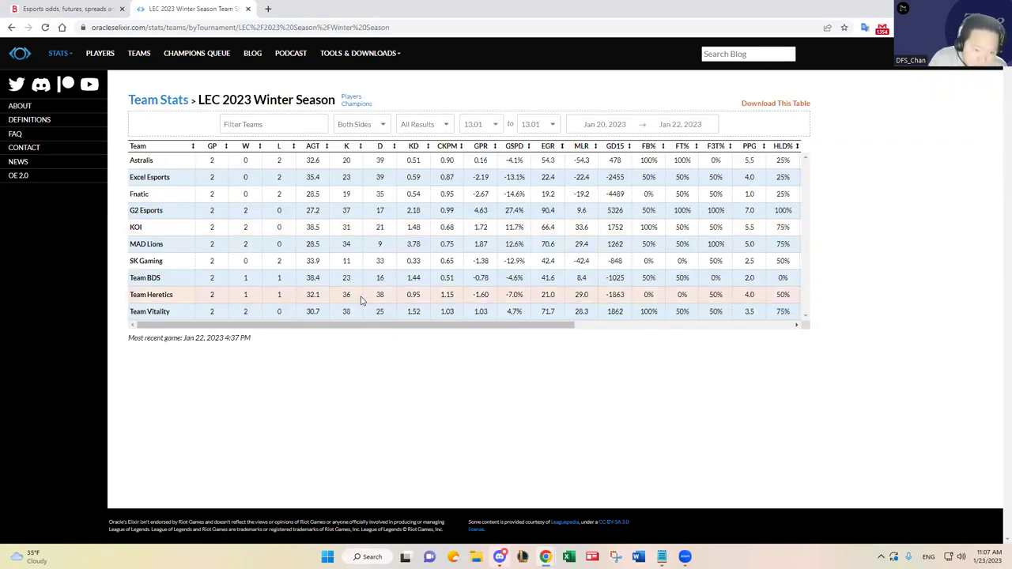
Step: Glance at the matchup list, then sort the LEC team table by wins
key(alt+Tab)
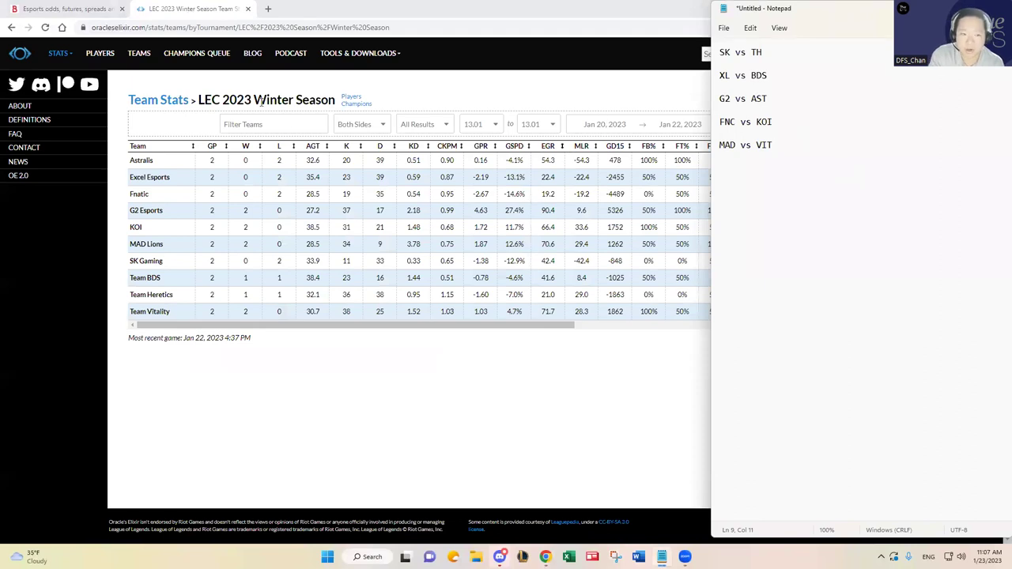
drag(253, 101, 293, 100)
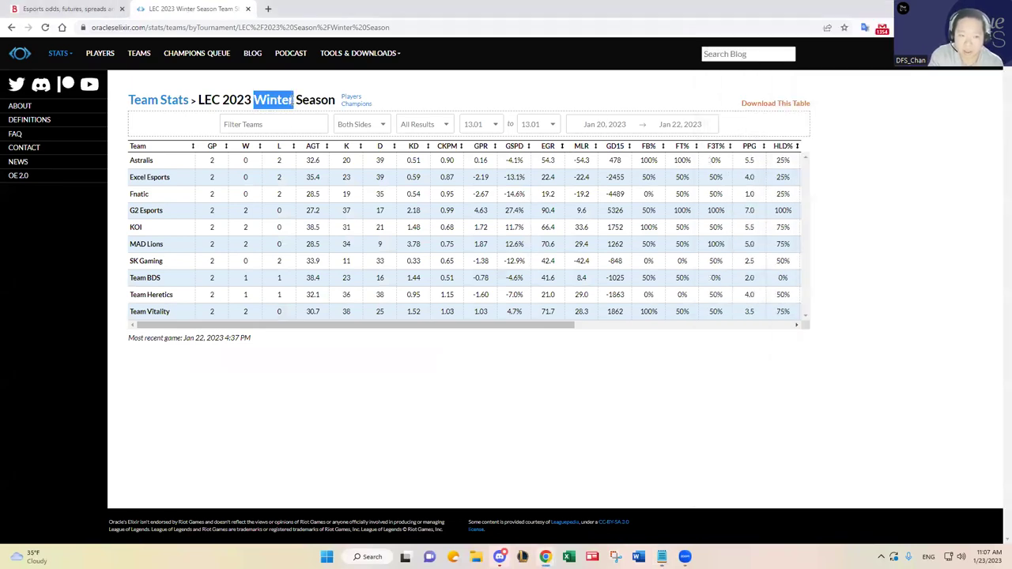
key(alt+Tab)
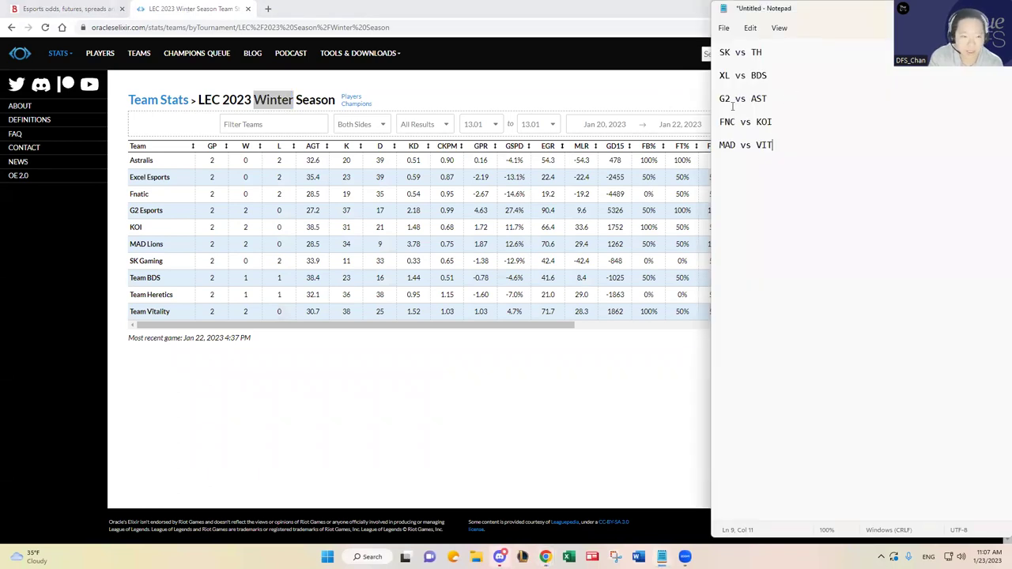
click(784, 56)
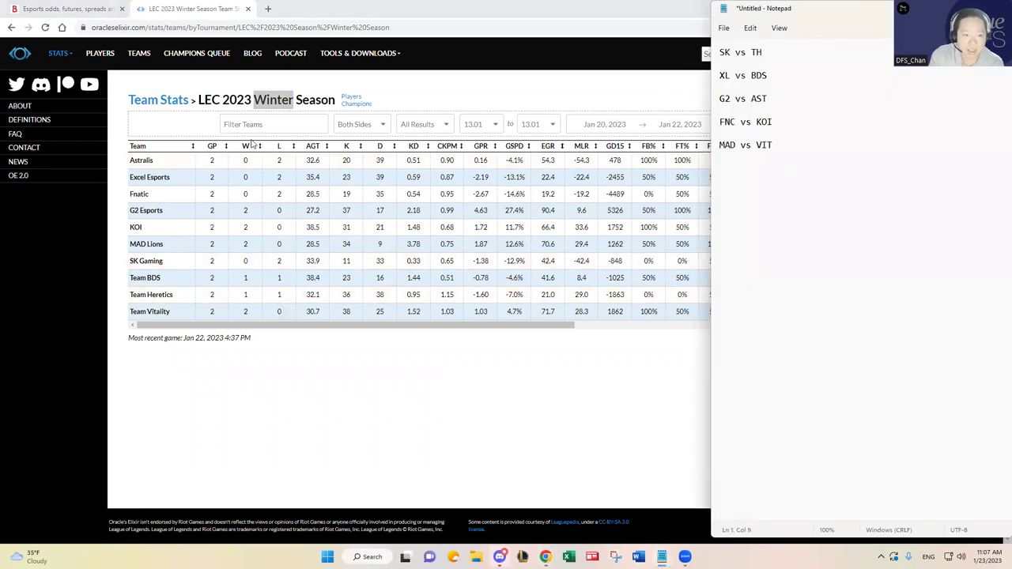
click(252, 146)
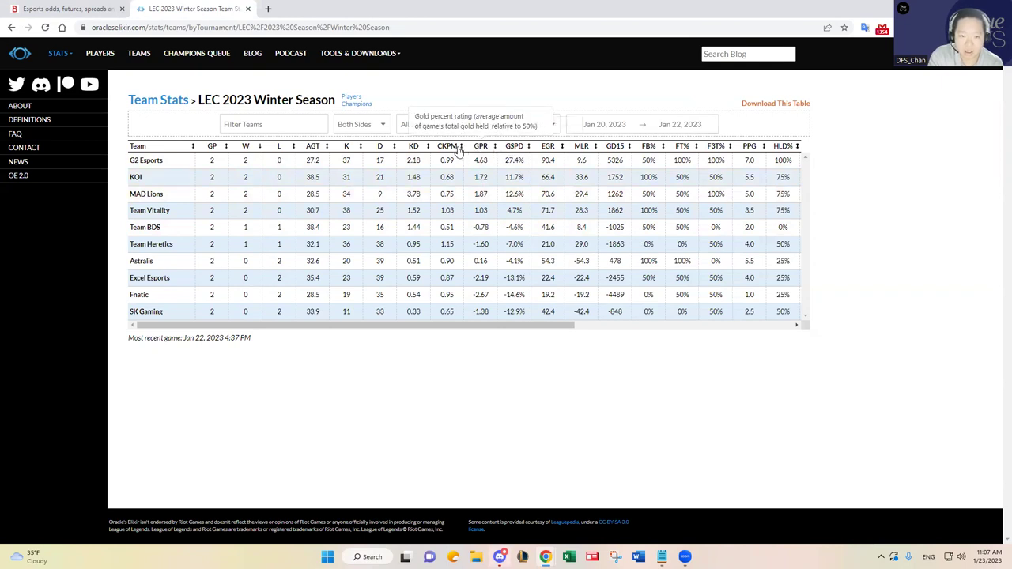
Step: Re-sort the team table by GSPD and EGR, finishing with GD15 descending
click(514, 147)
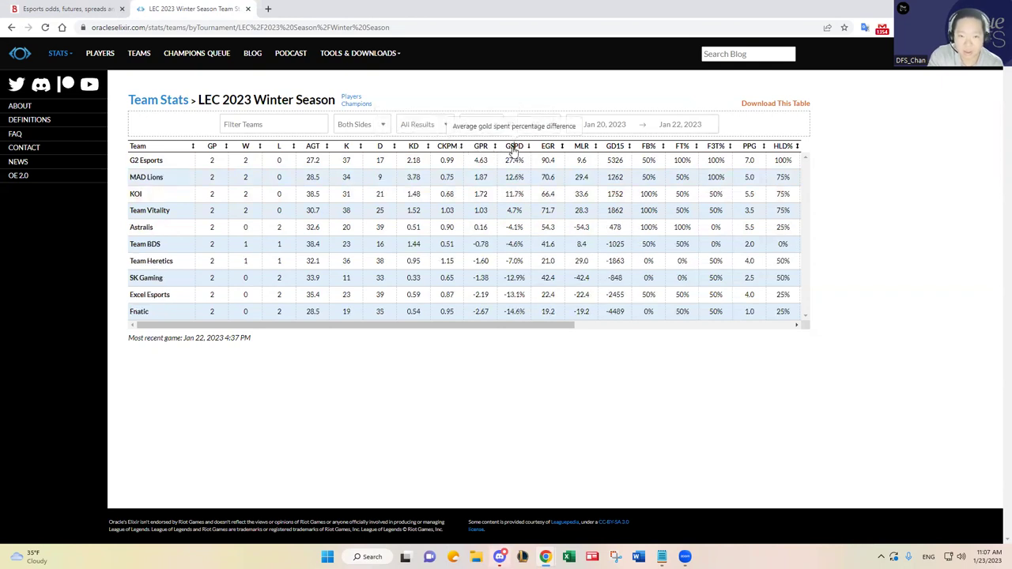
click(558, 147)
click(515, 146)
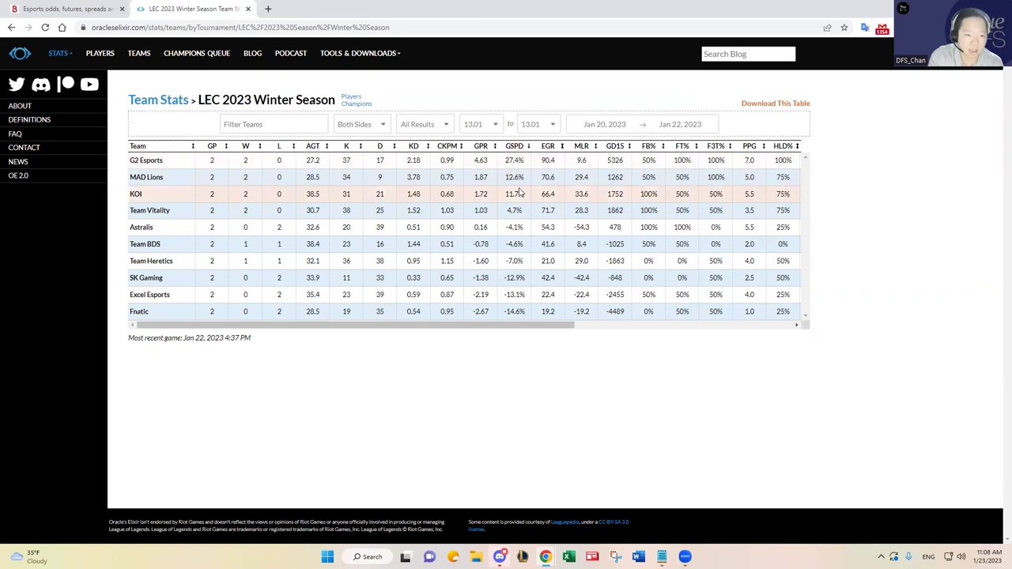
key(alt+Tab)
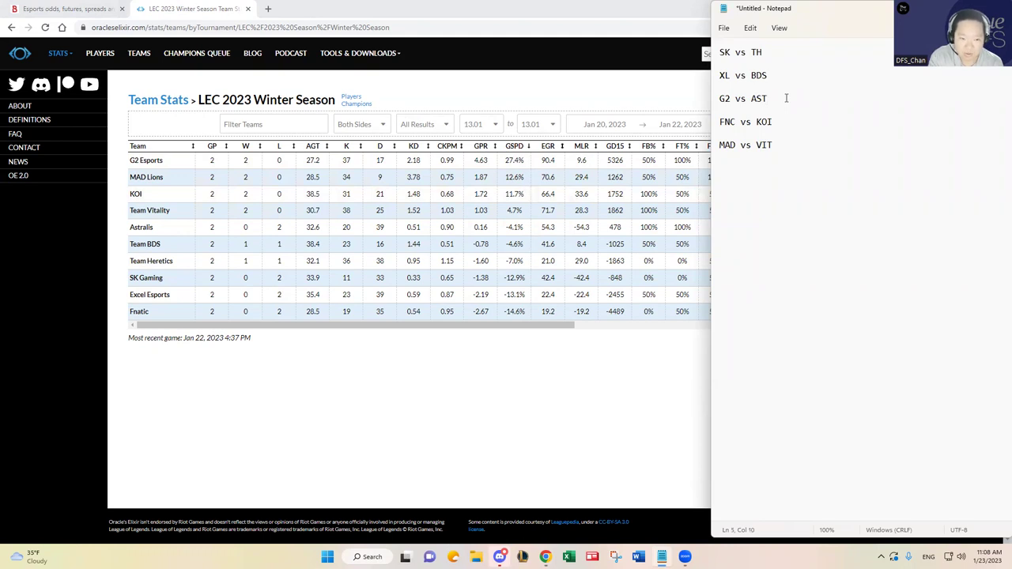
key(alt+Tab)
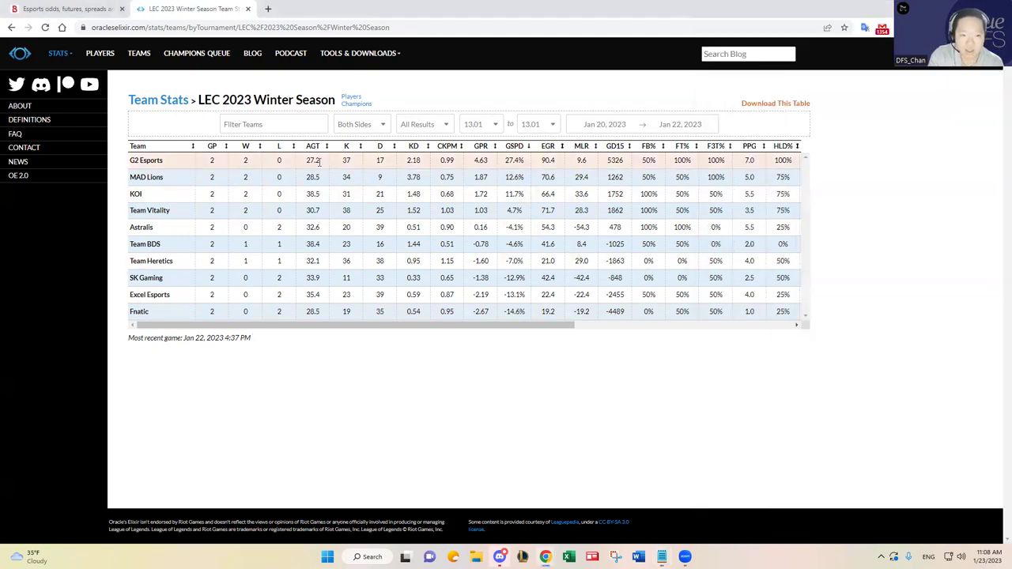
click(548, 147)
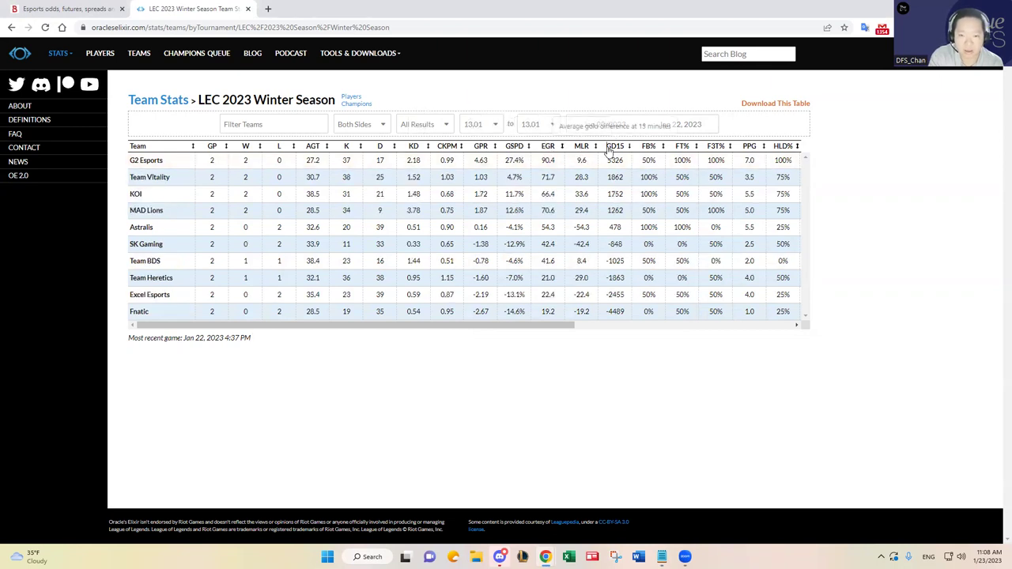
click(614, 148)
Step: Type 'G2 wins' on a new line beneath G2 vs AST
key(alt+Tab)
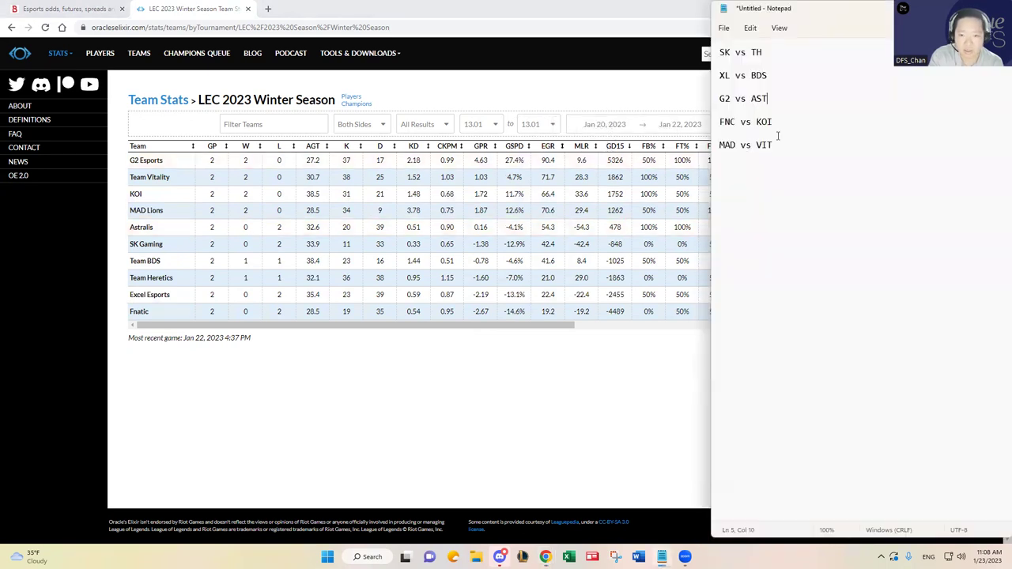
key(Return)
text(G2 vs)
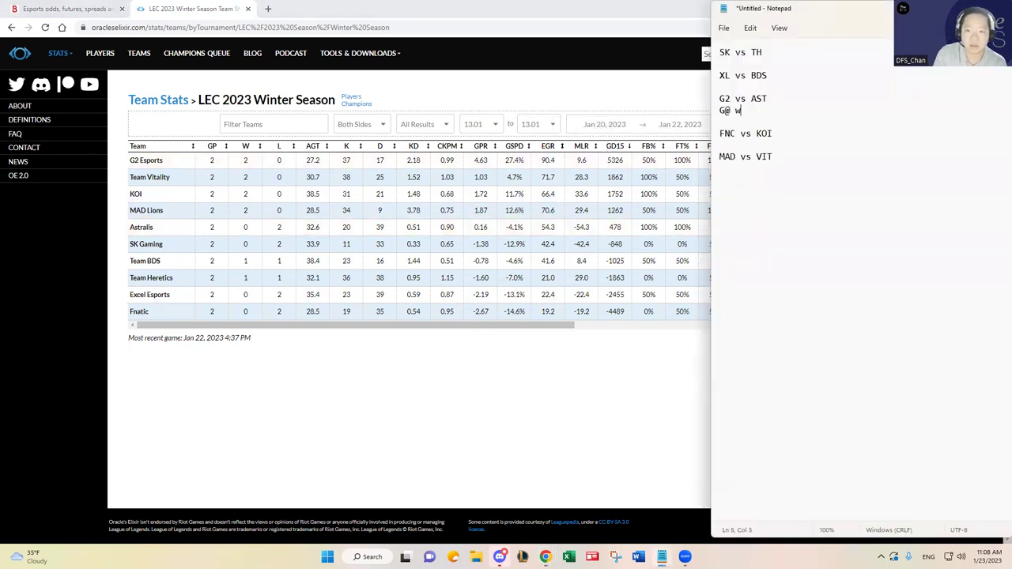
key(BackSpace)
key(BackSpace)
key(BackSpace)
key(BackSpace)
text(2w)
key(BackSpace)
key(BackSpace)
key(BackSpace)
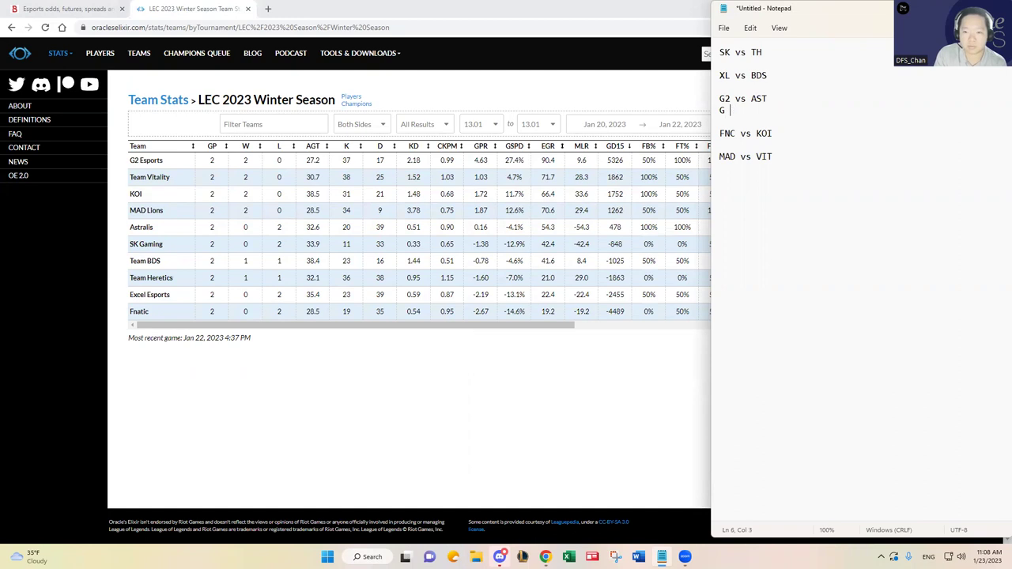
text(2 wins.)
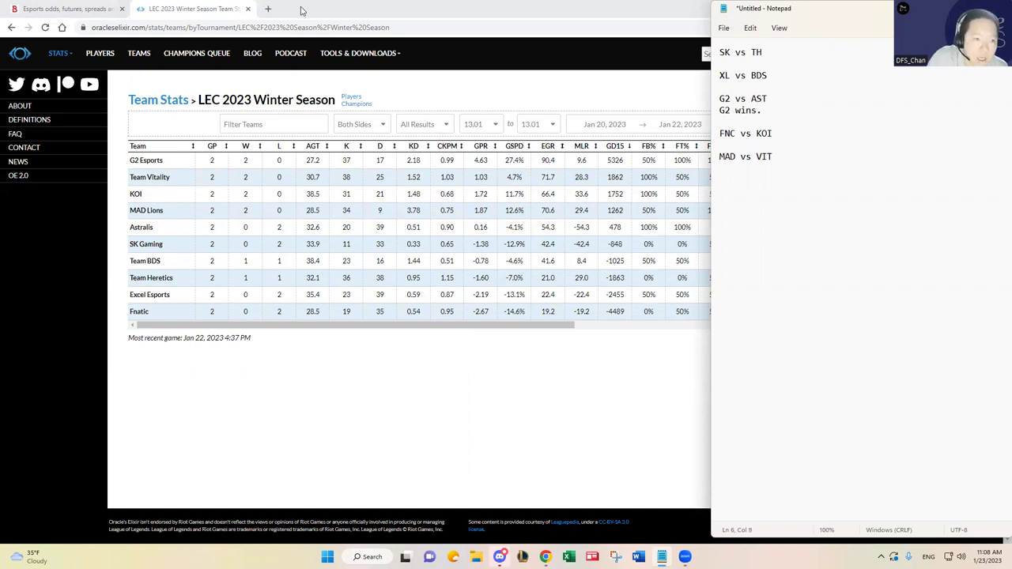
Step: Check the LEC Winter betting odds, then end the prediction with a period
click(114, 8)
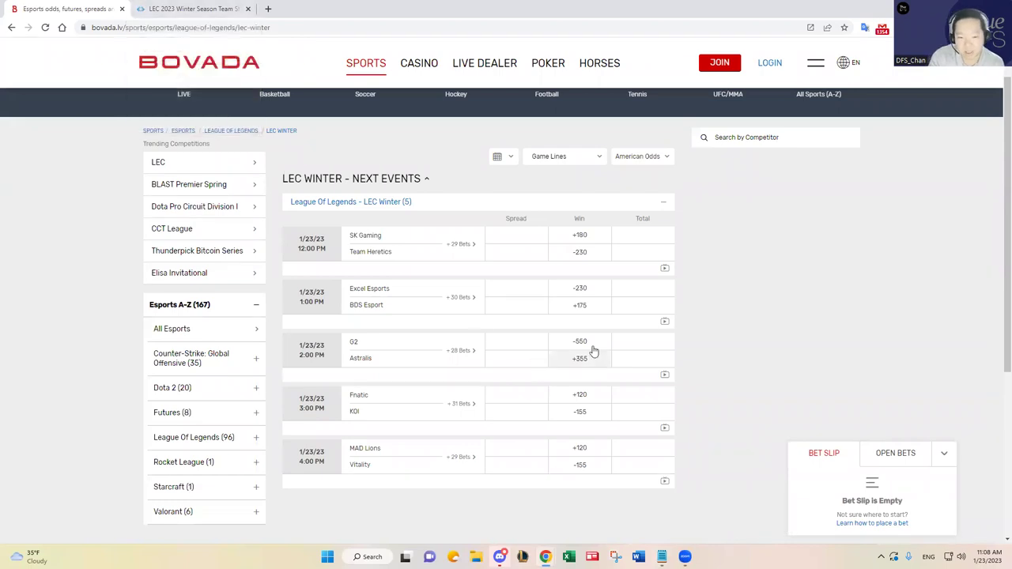
click(190, 8)
key(alt+Tab)
text(.)
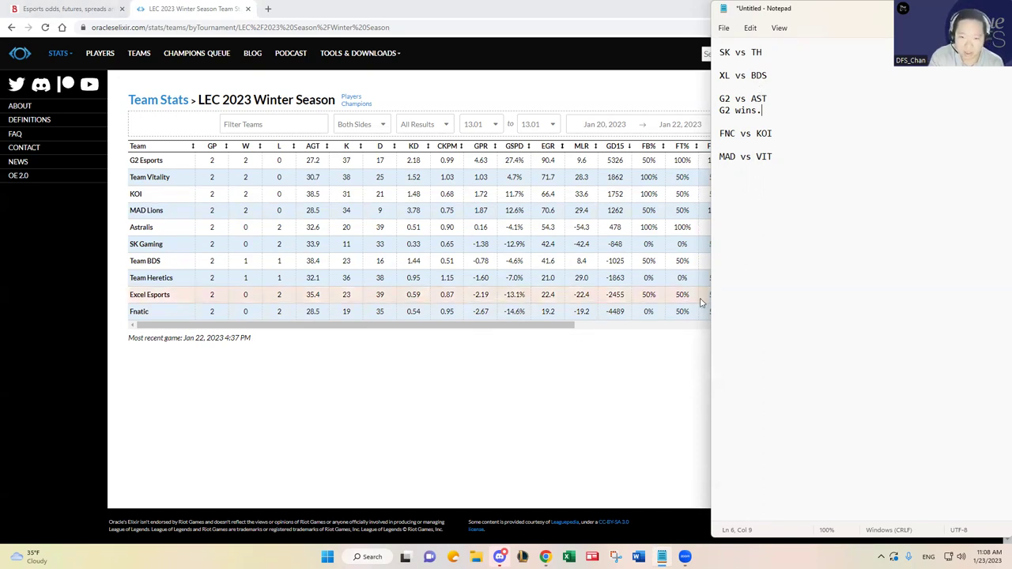
Step: Filter the LEC team table to G2 Esports and Astralis
click(598, 344)
click(606, 326)
click(288, 124)
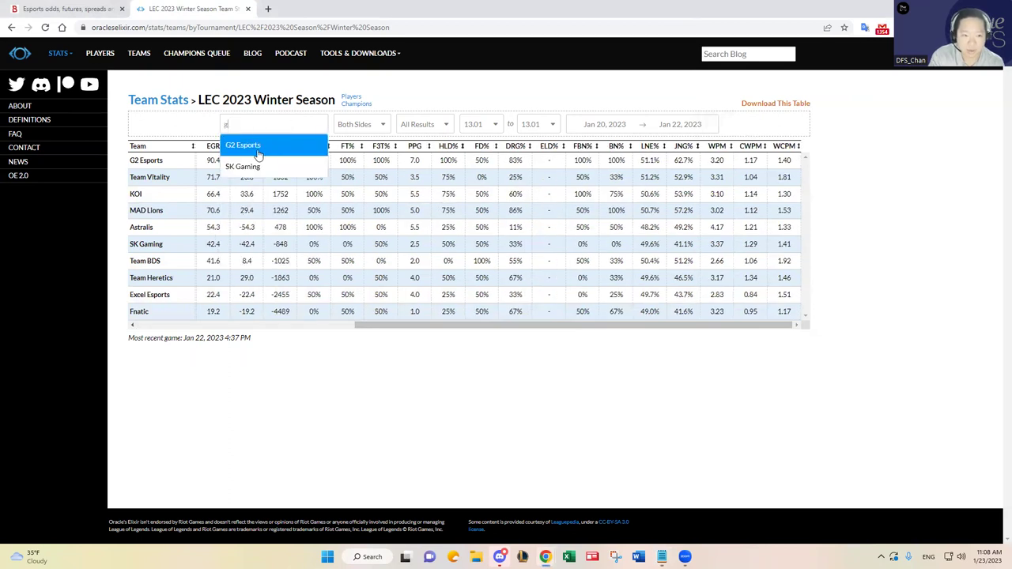
click(257, 145)
text(ast)
click(276, 161)
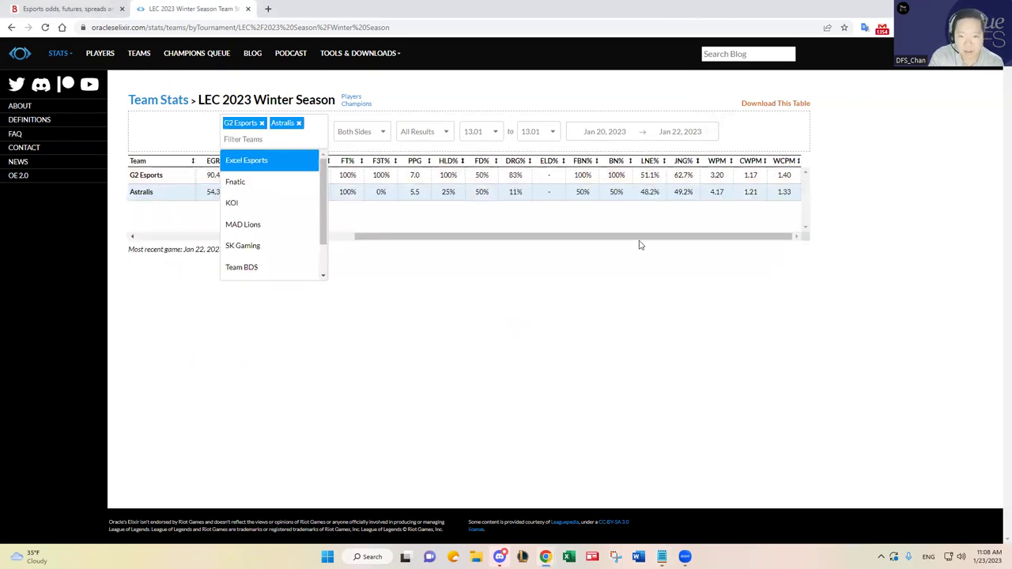
click(638, 244)
Step: Sort by JNG% descending and highlight G2's 62.7% jungle share
click(688, 162)
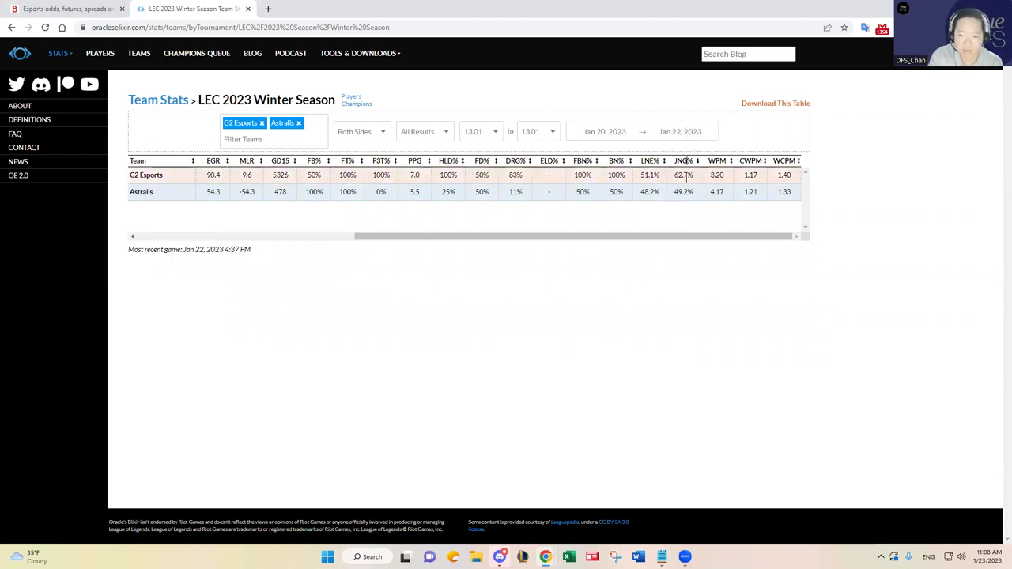
drag(701, 176, 672, 175)
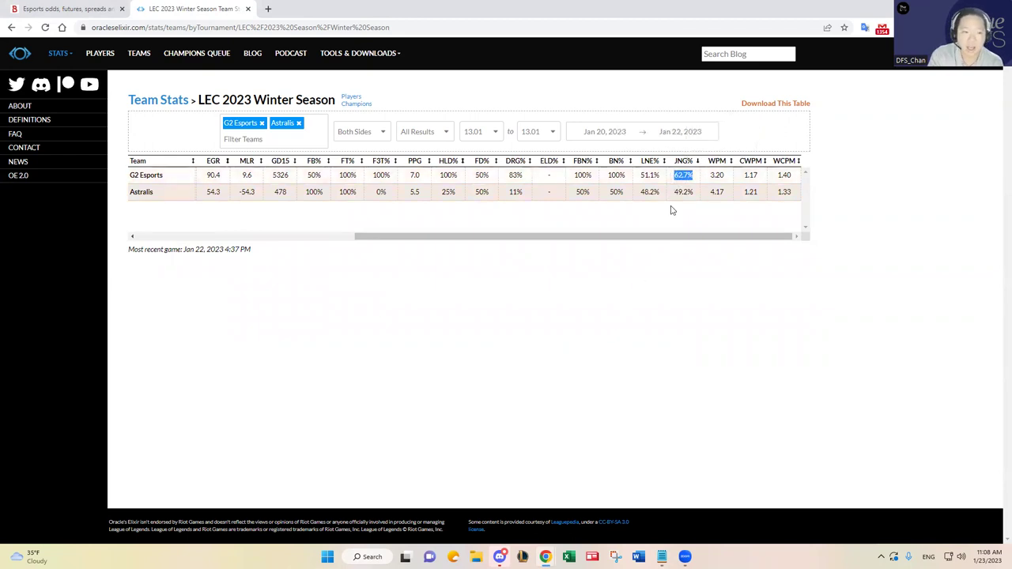
click(678, 256)
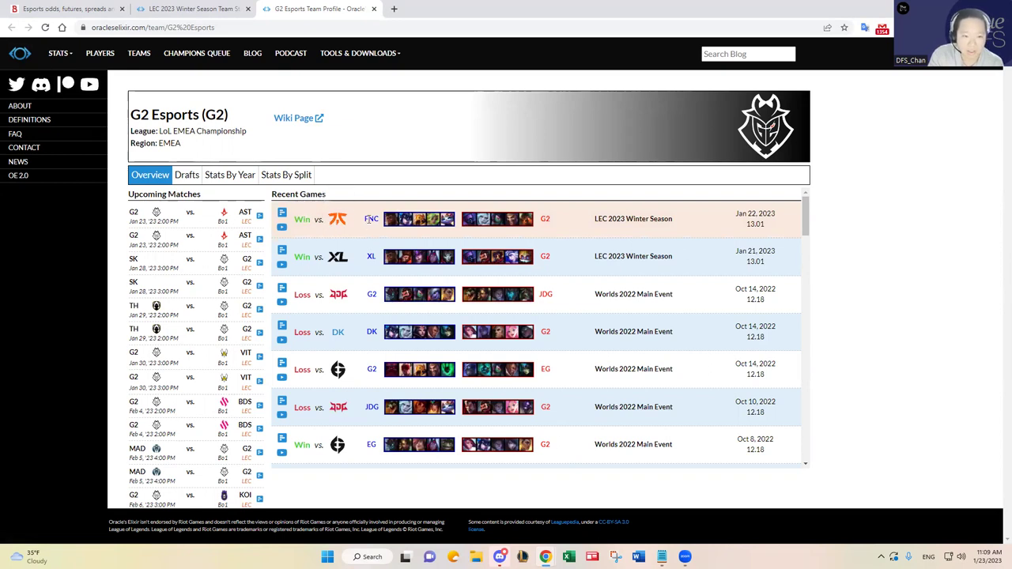
Step: Close the G2 Esports profile and open LEC player stats in a new tab
click(375, 9)
right_click(365, 104)
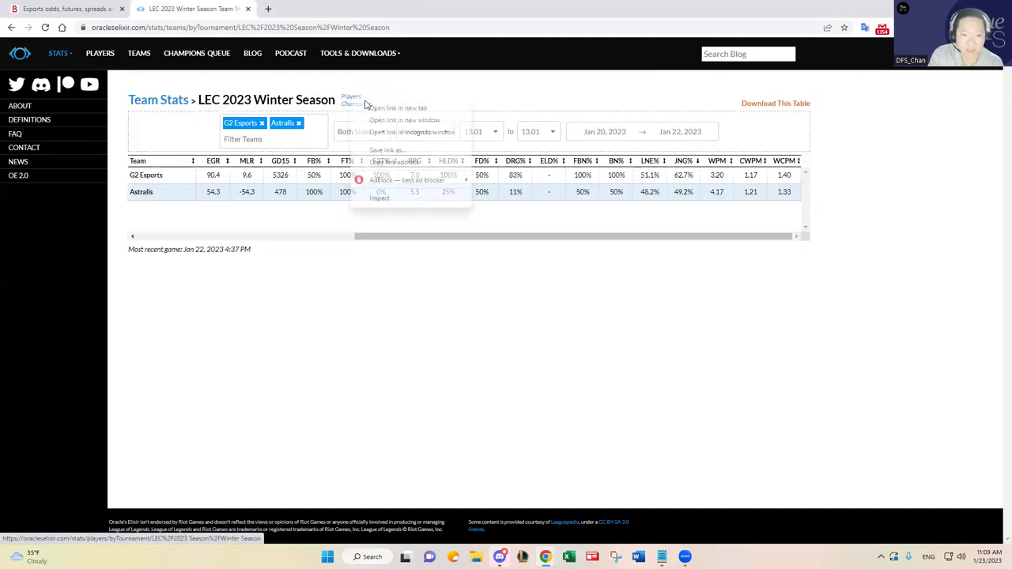
click(371, 108)
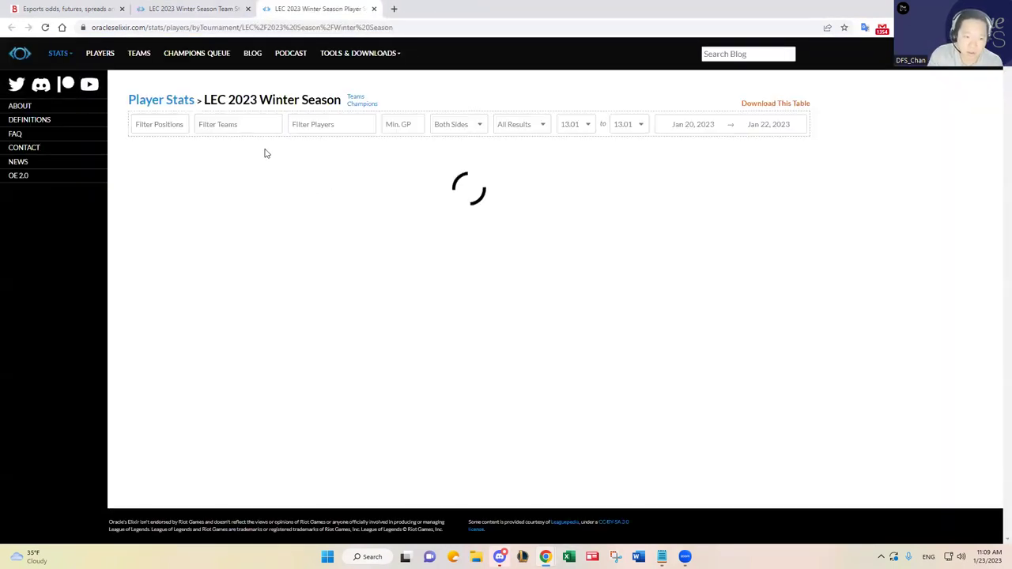
Step: Filter players to G2 Esports, rank them by KS%, and highlight Ylke's row
click(254, 126)
text(g2)
click(233, 145)
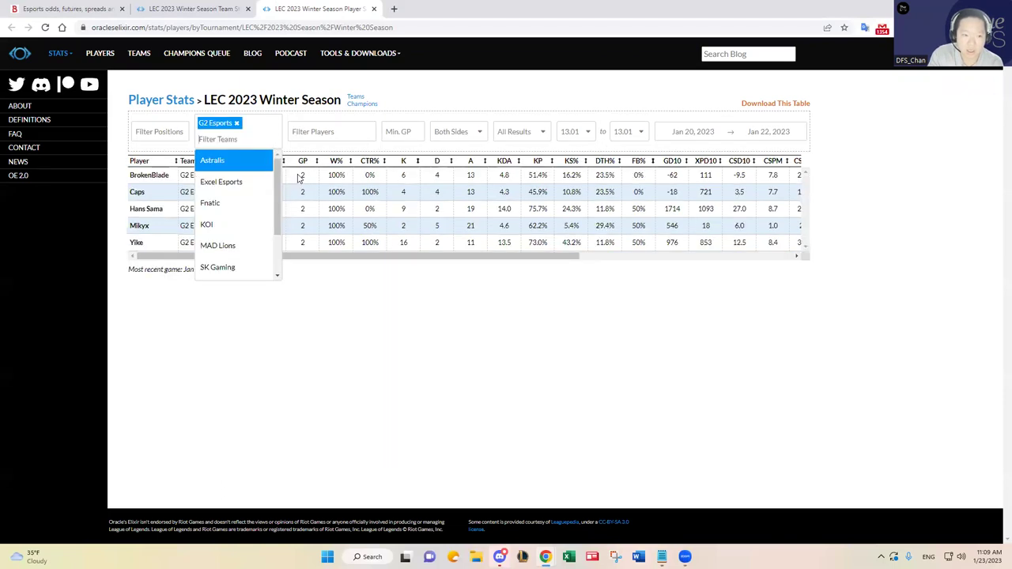
click(299, 177)
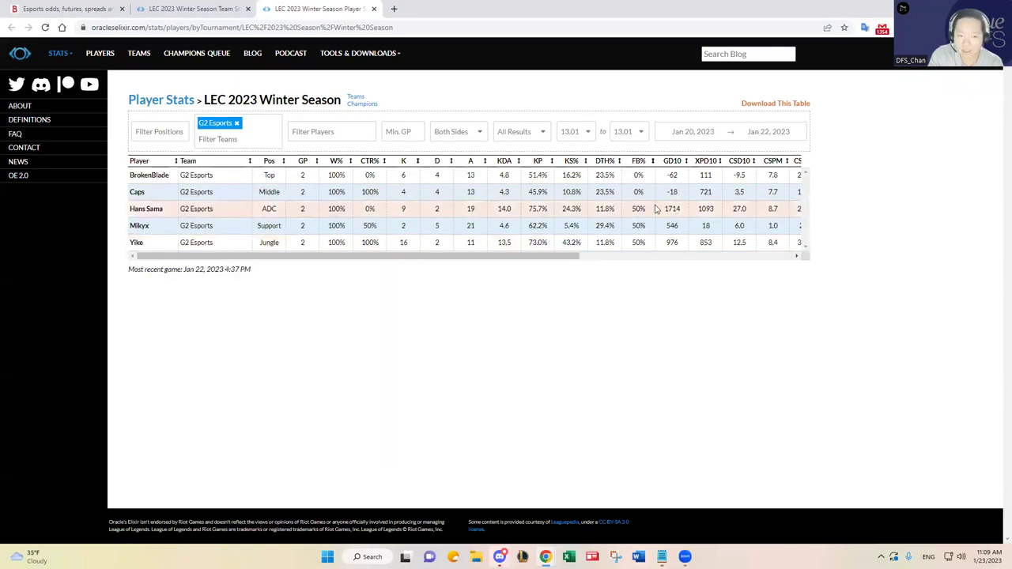
click(577, 162)
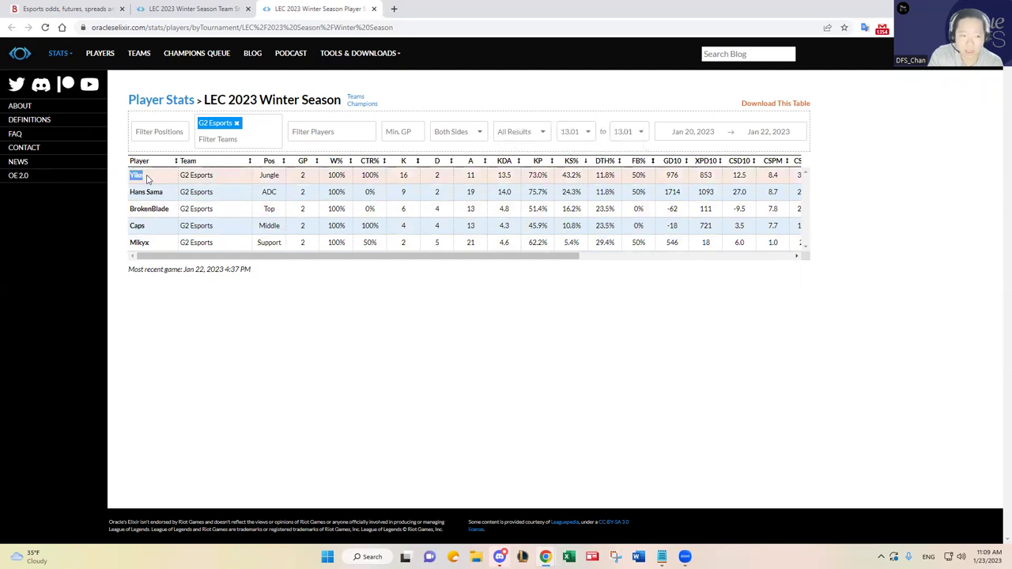
drag(133, 175, 581, 182)
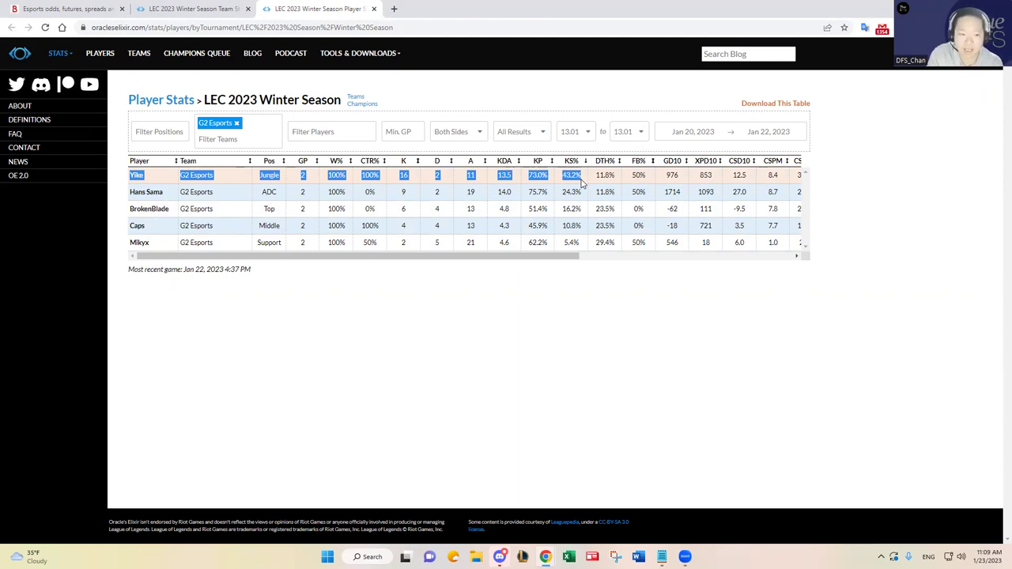
click(581, 182)
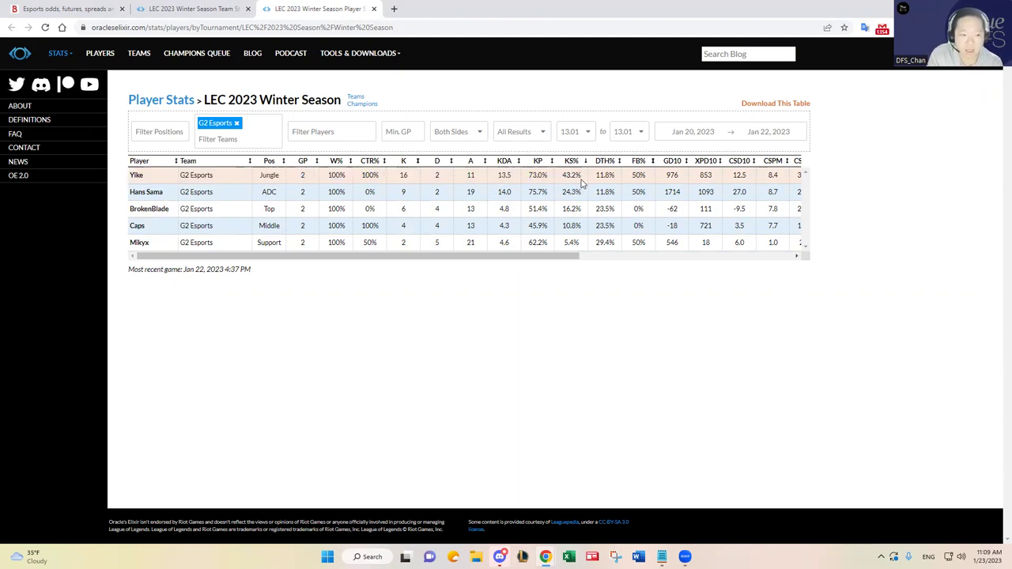
Step: On the team stats page, remove the G2 Esports and Astralis filters
click(201, 10)
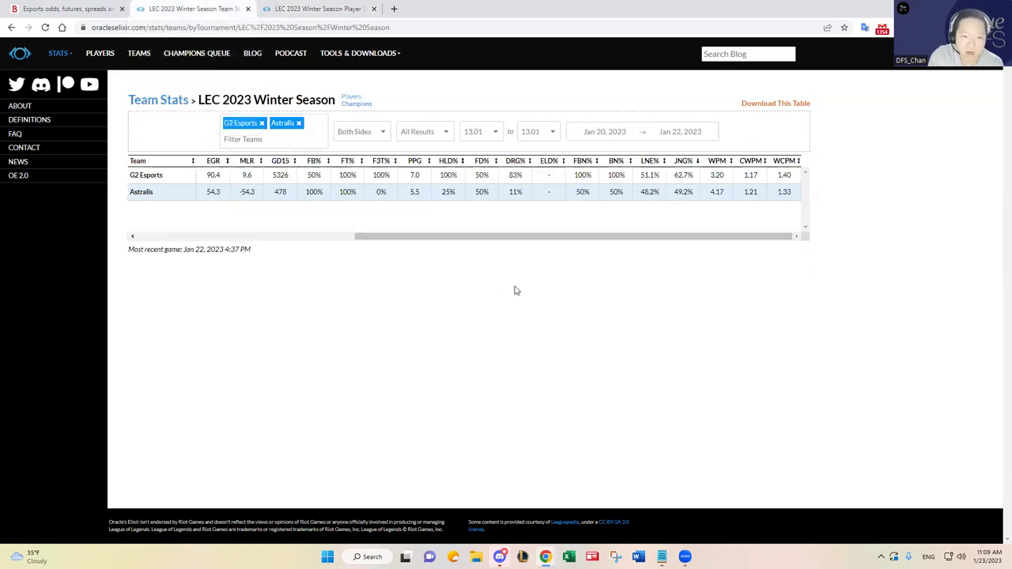
click(262, 123)
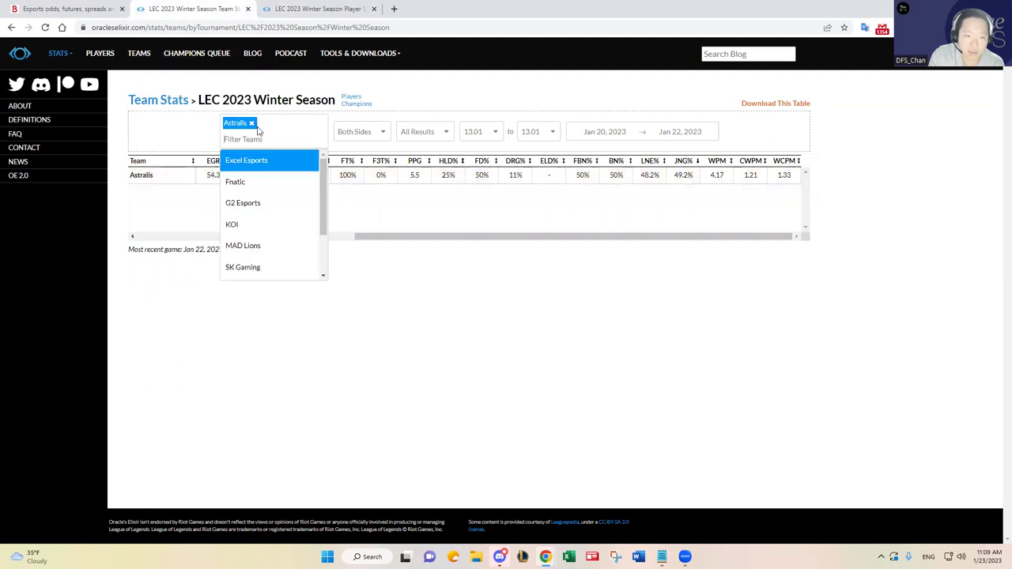
click(253, 124)
click(632, 348)
key(alt+Tab)
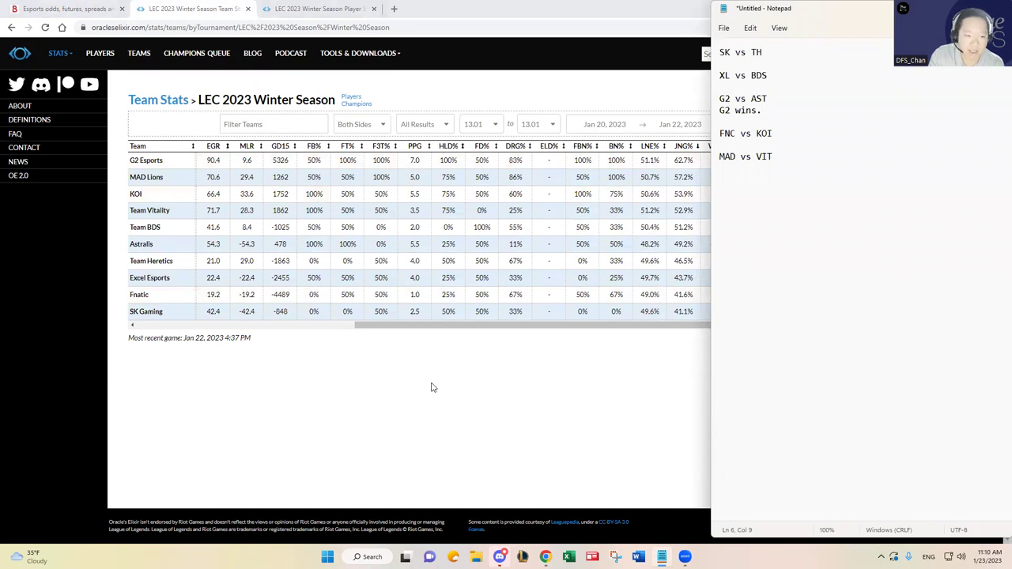
key(alt+Tab)
Step: Rank all ten teams by GPR, then GSPD, then gold difference at 15
scroll(354, 331, left, 5)
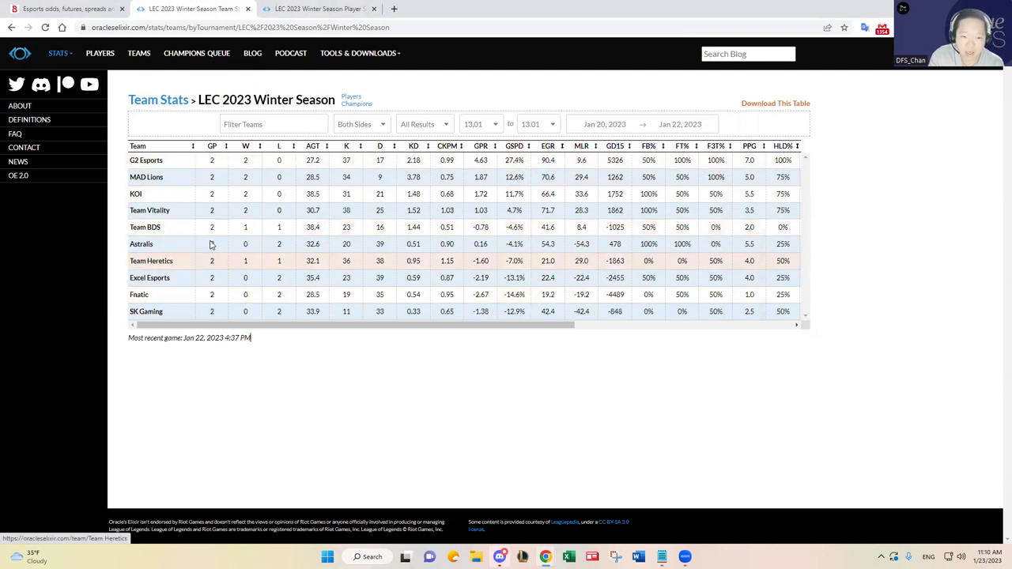
click(486, 146)
click(516, 147)
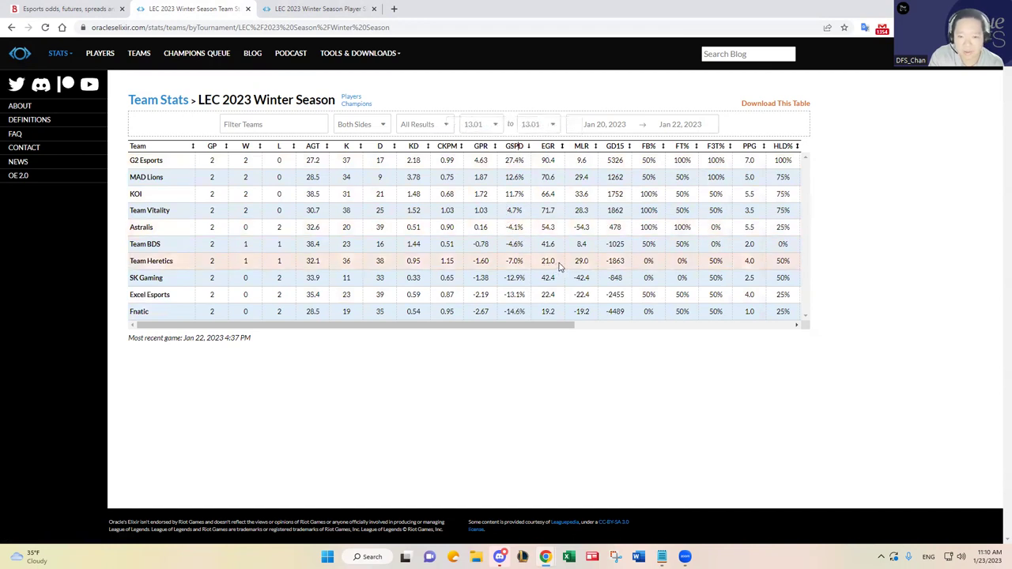
click(620, 147)
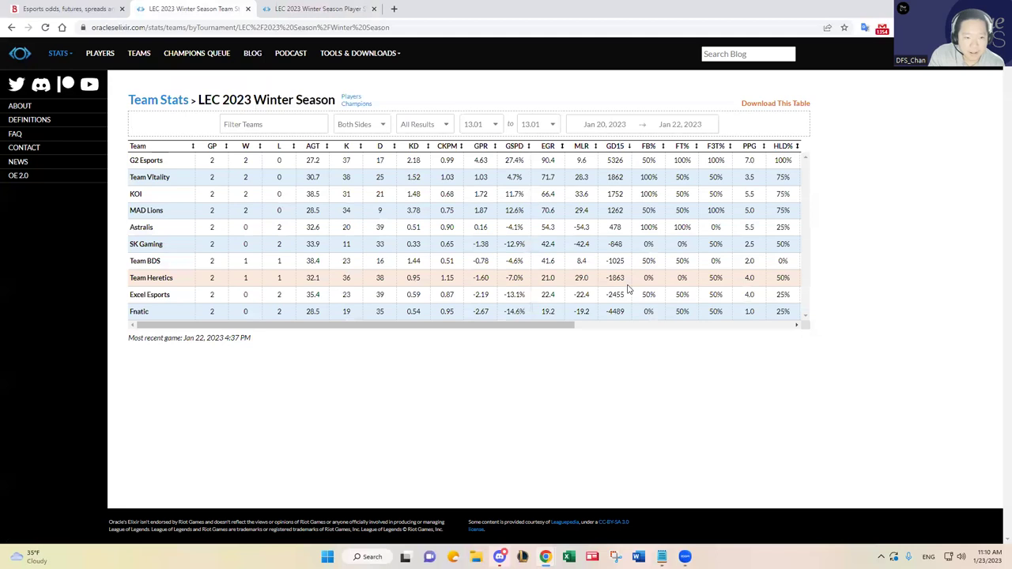
click(718, 325)
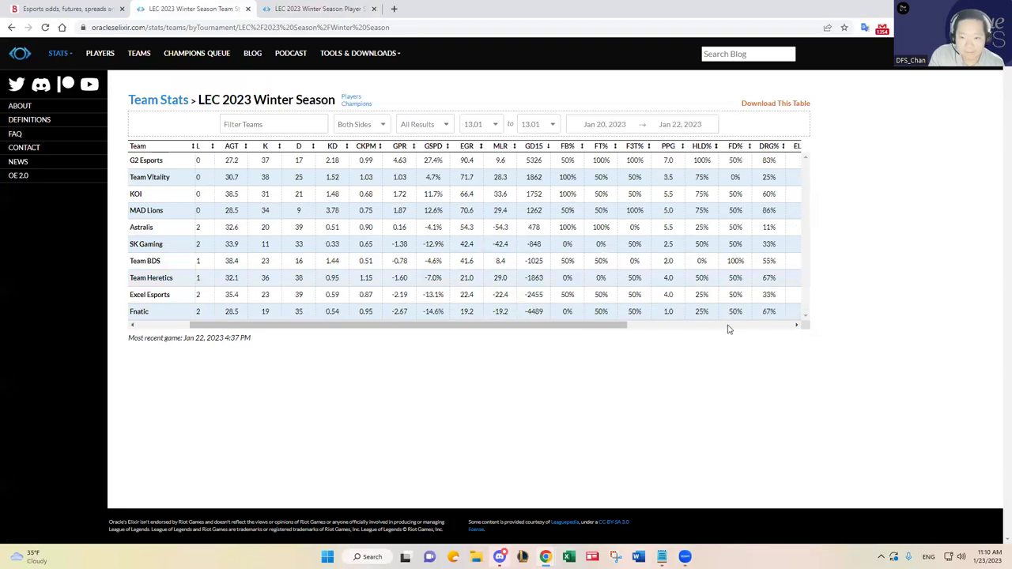
click(275, 124)
key(alt+Tab)
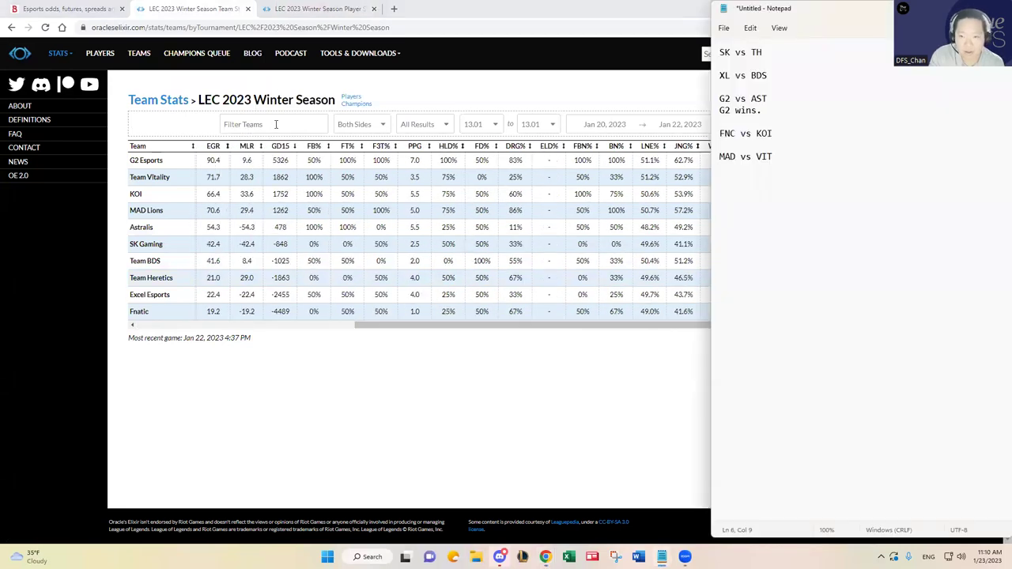
Step: Filter the team table to Team Heretics and SK Gaming
click(276, 125)
text(tea)
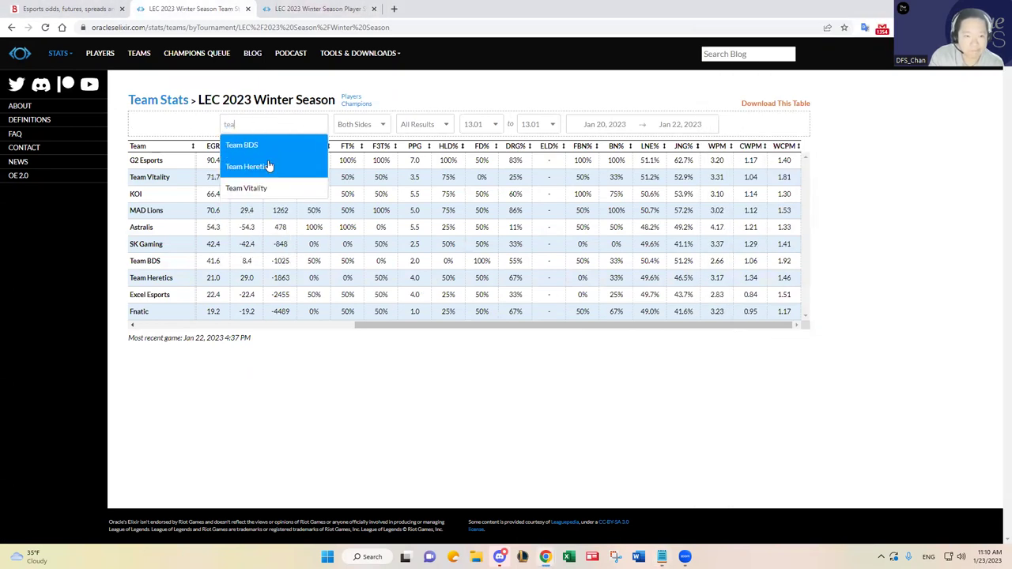
click(269, 166)
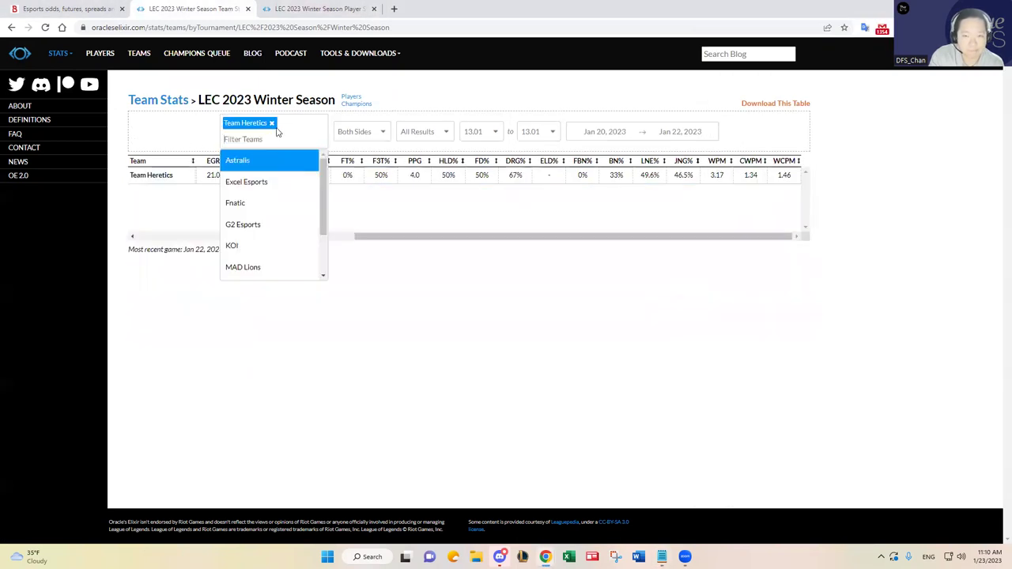
key(alt+Tab)
click(276, 135)
text(sk)
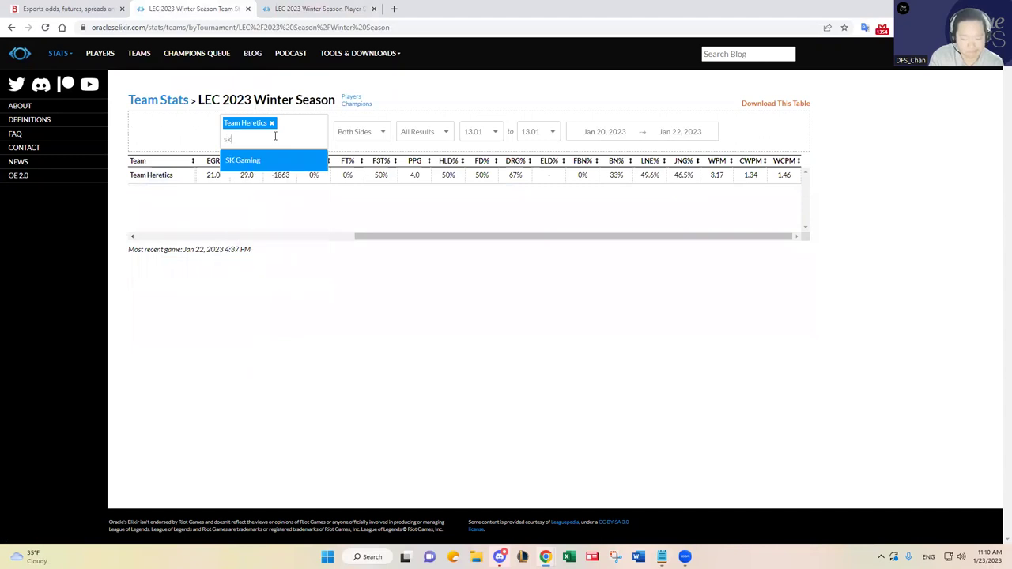
click(281, 161)
click(703, 274)
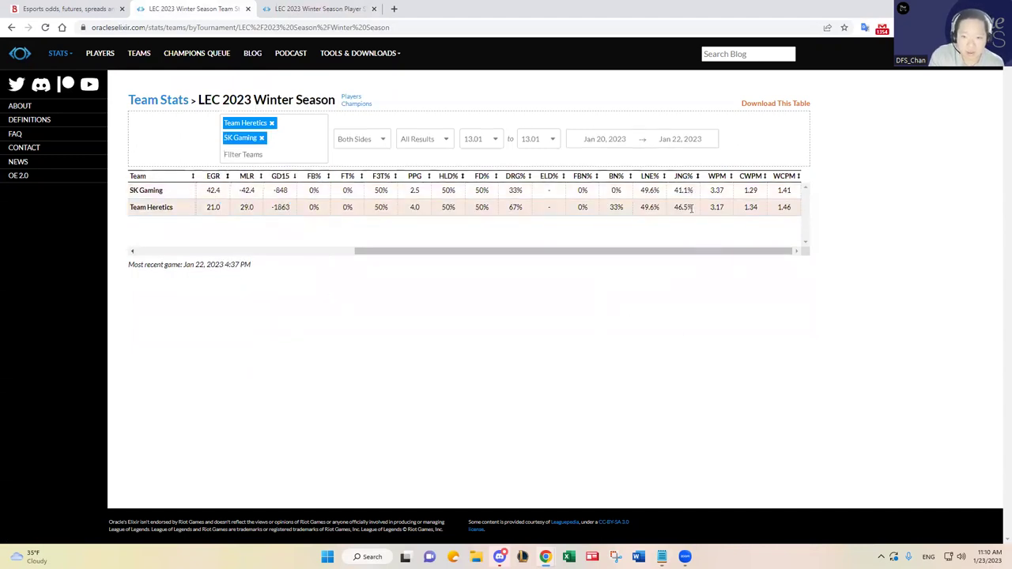
drag(678, 251, 602, 251)
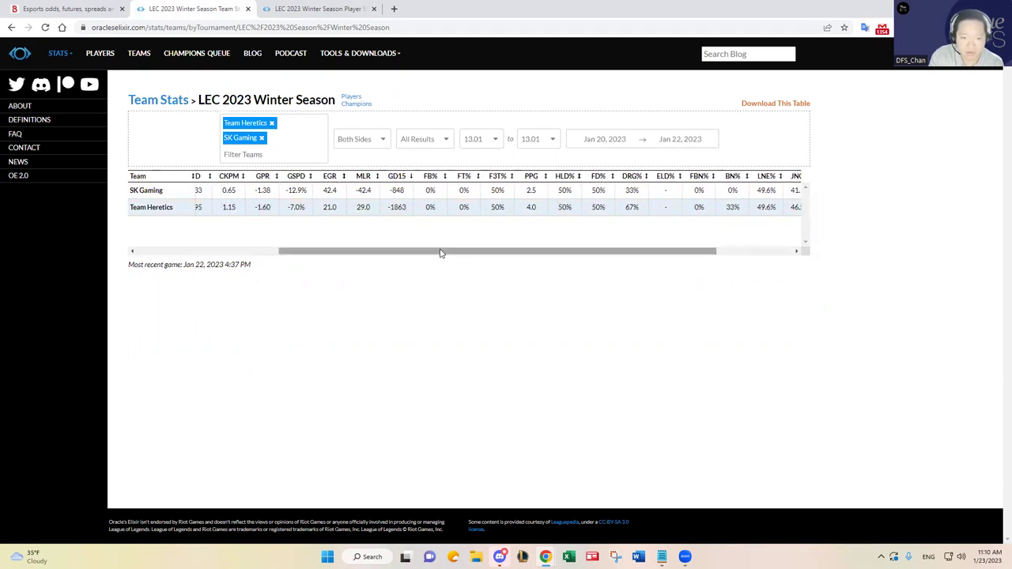
Step: Check the betting odds, then compare SK's EGR of -42.4 with Heretics' MLR of 29.0
click(333, 8)
click(109, 7)
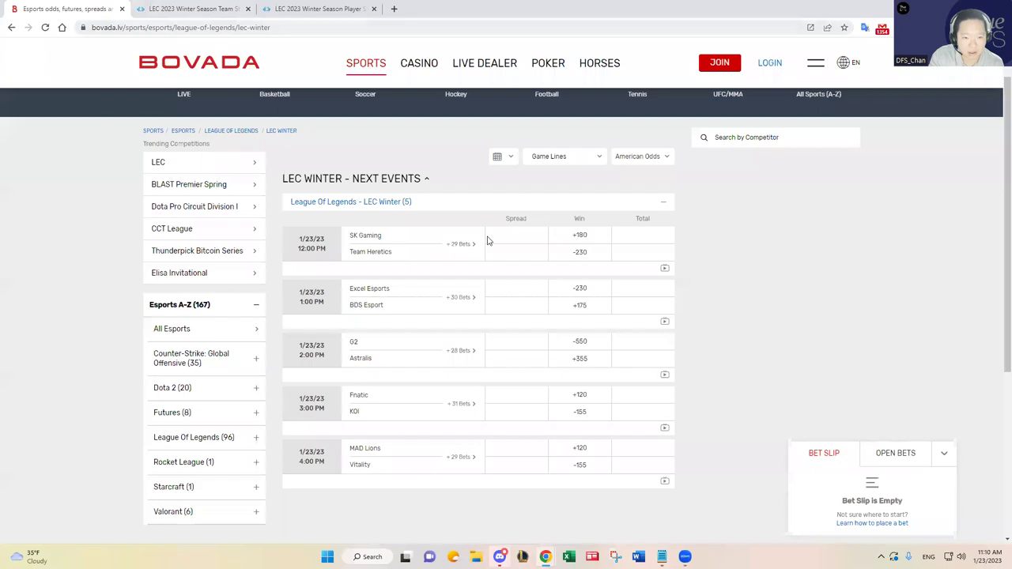
click(173, 7)
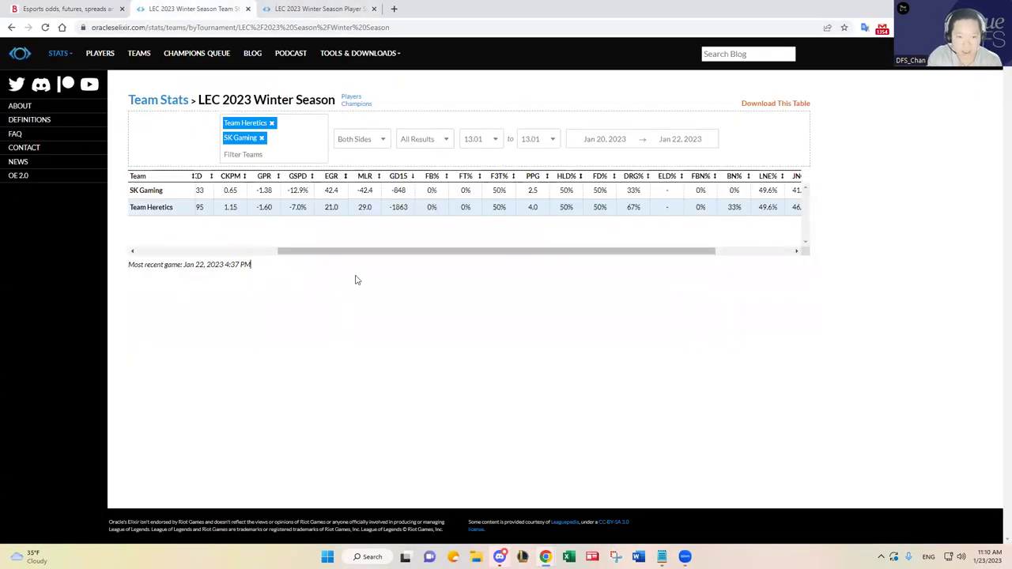
drag(367, 255, 131, 239)
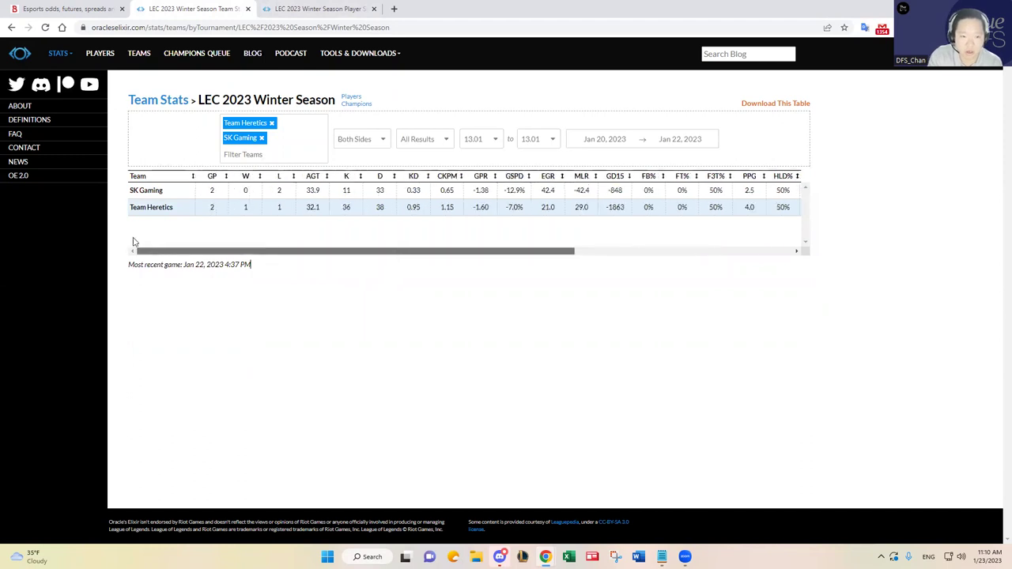
click(585, 205)
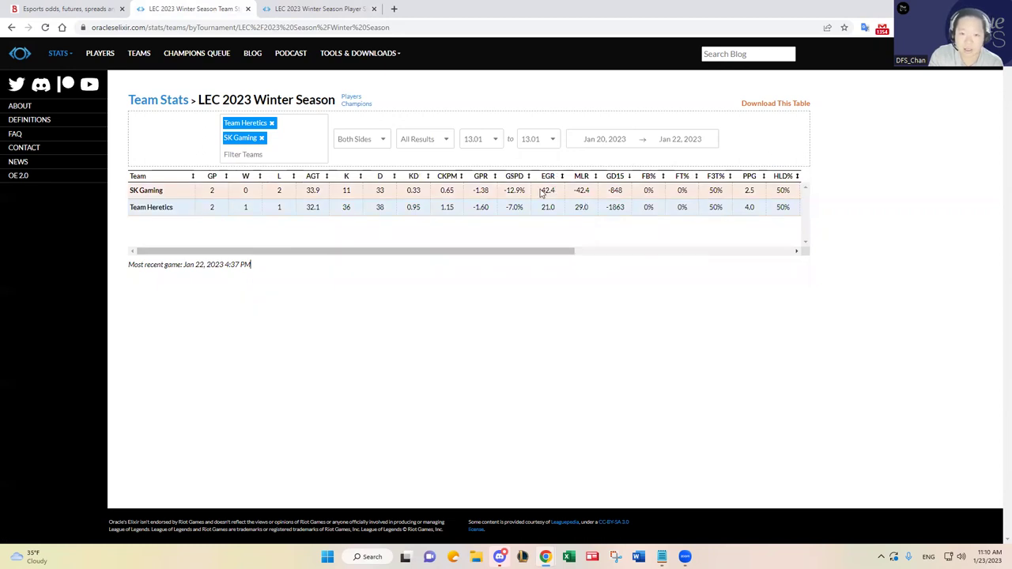
drag(543, 192, 559, 193)
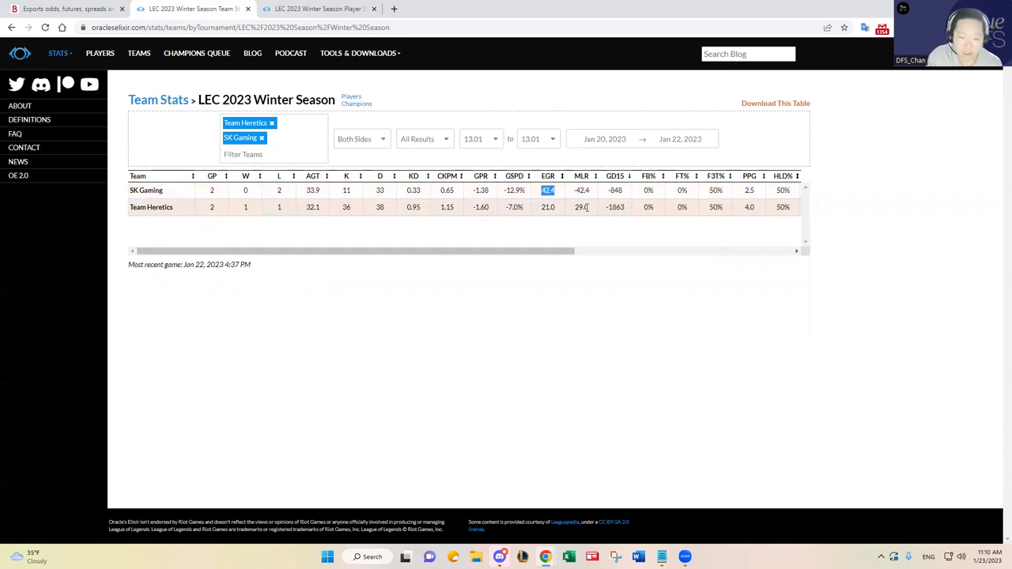
drag(588, 207, 542, 196)
drag(545, 250, 477, 251)
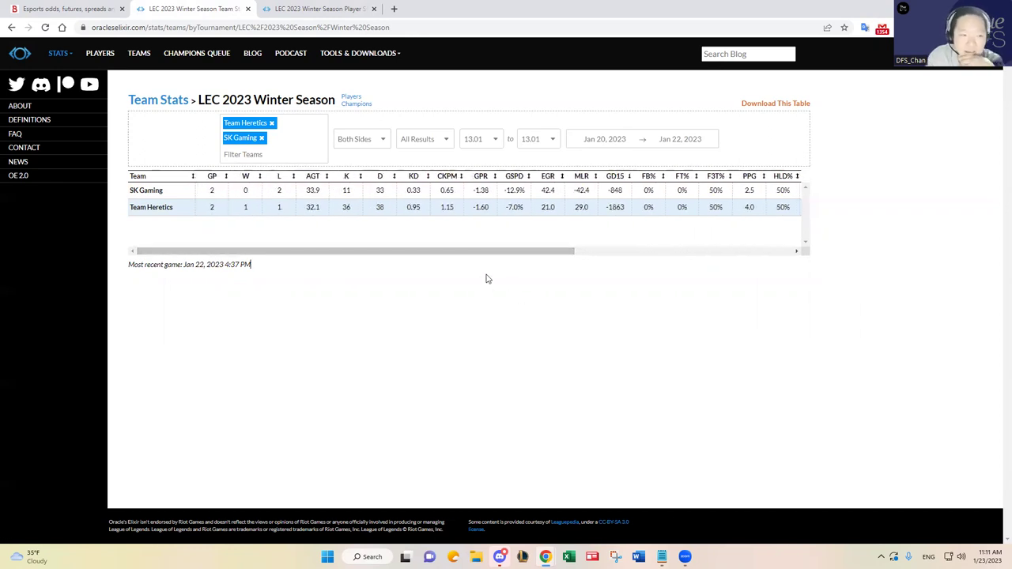
Step: Write 'TH wins, but SK is a live…' under SK vs TH, then move to the MAD vs VIT line
key(alt+Tab)
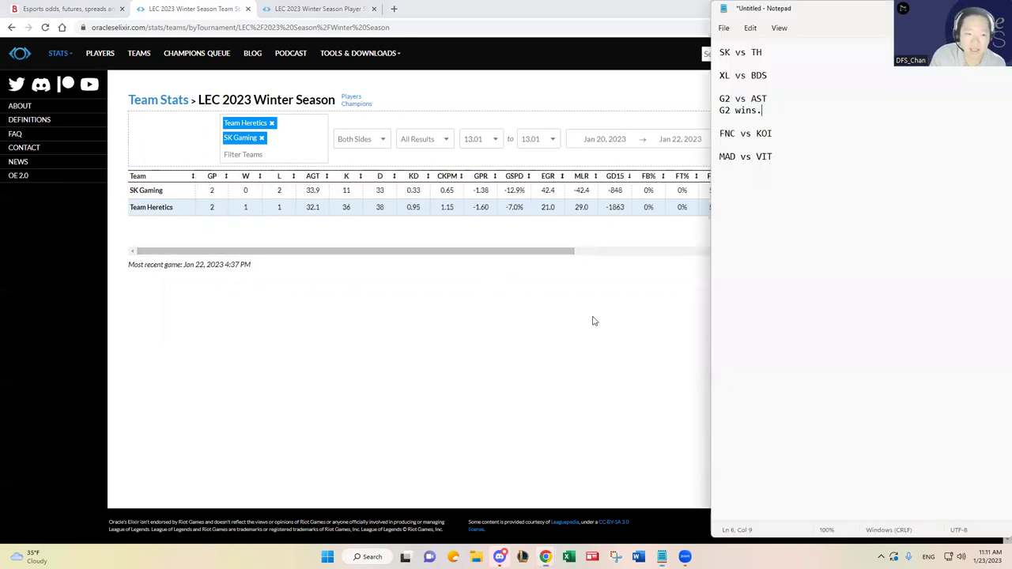
key(Return)
key(Up)
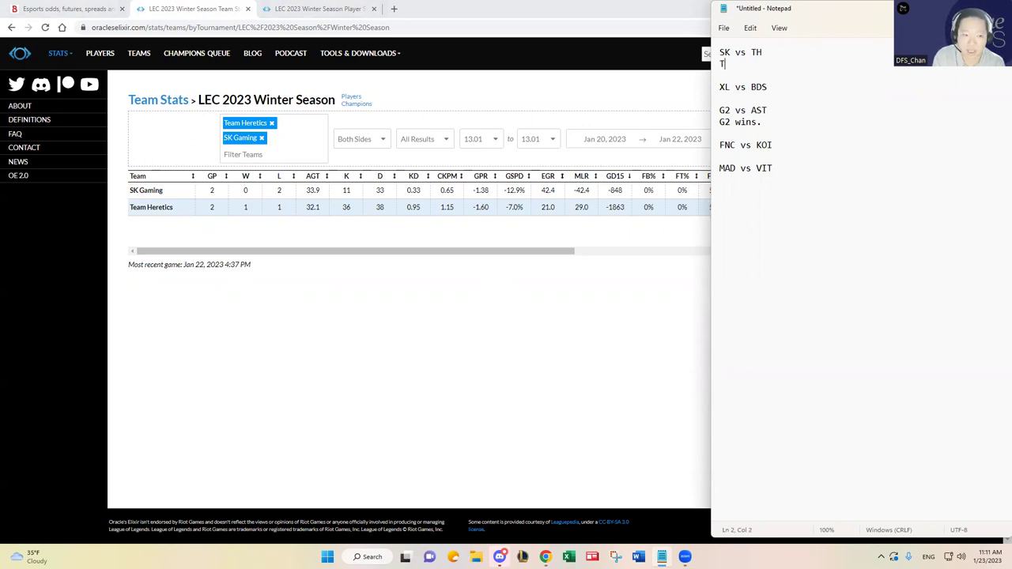
text(TH wins, but SK is a live dog for)
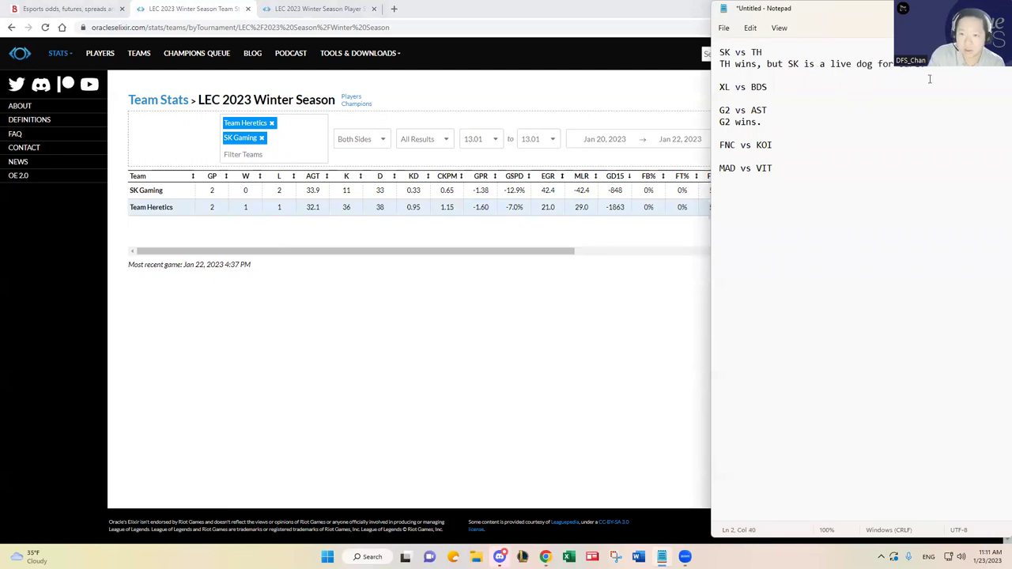
click(802, 516)
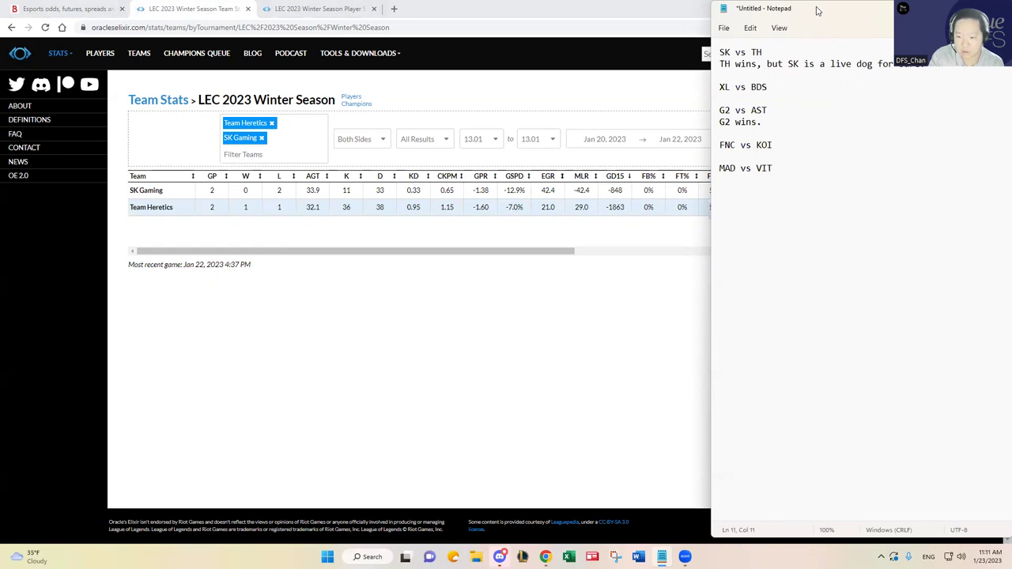
drag(817, 10, 812, 16)
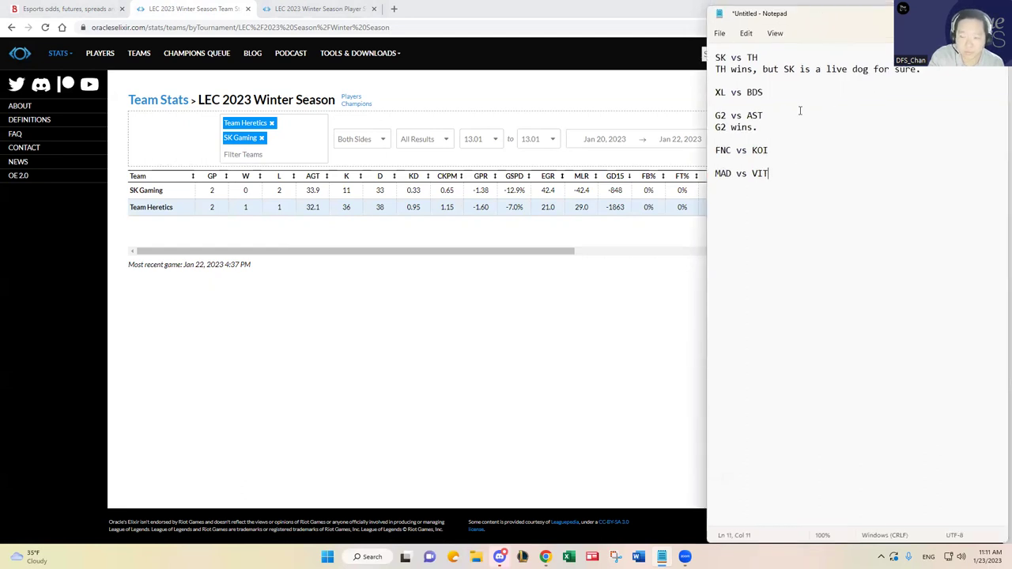
Step: Swap the SK and Heretics filters for Excel Esports and Team BDS
click(272, 122)
click(261, 122)
text(x)
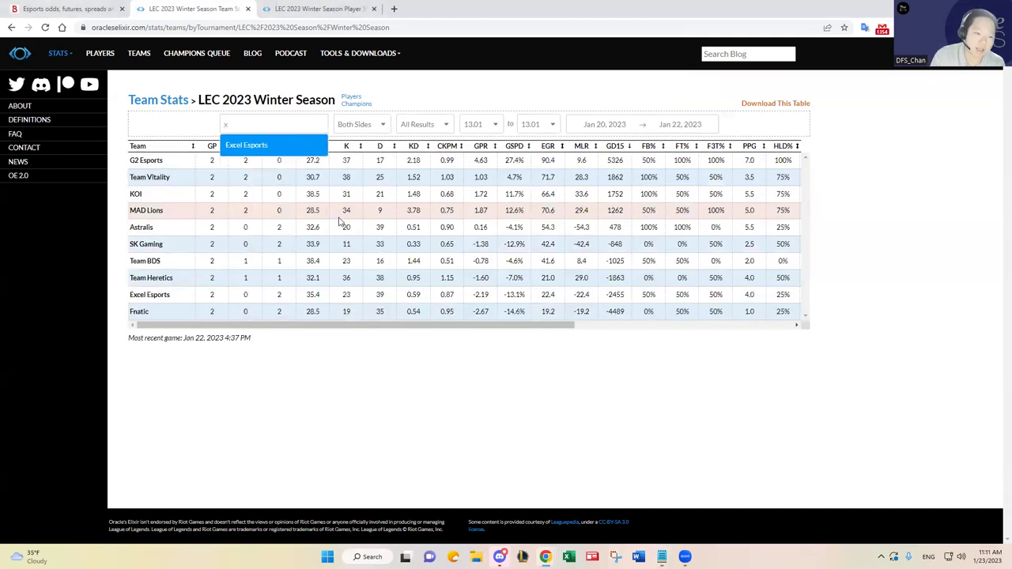
click(256, 150)
key(alt+Tab)
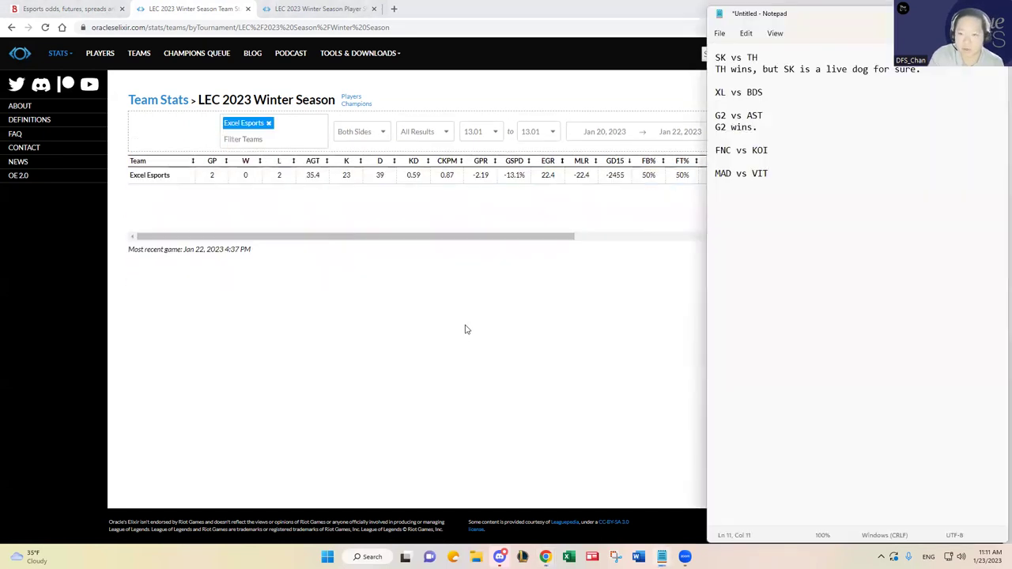
key(alt+Tab)
text(bd)
key(Return)
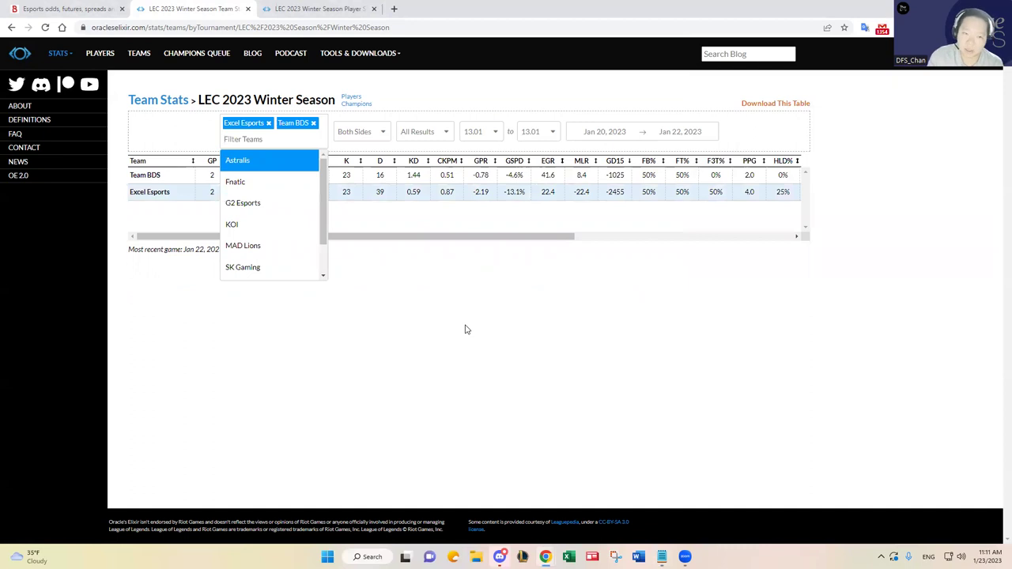
click(467, 329)
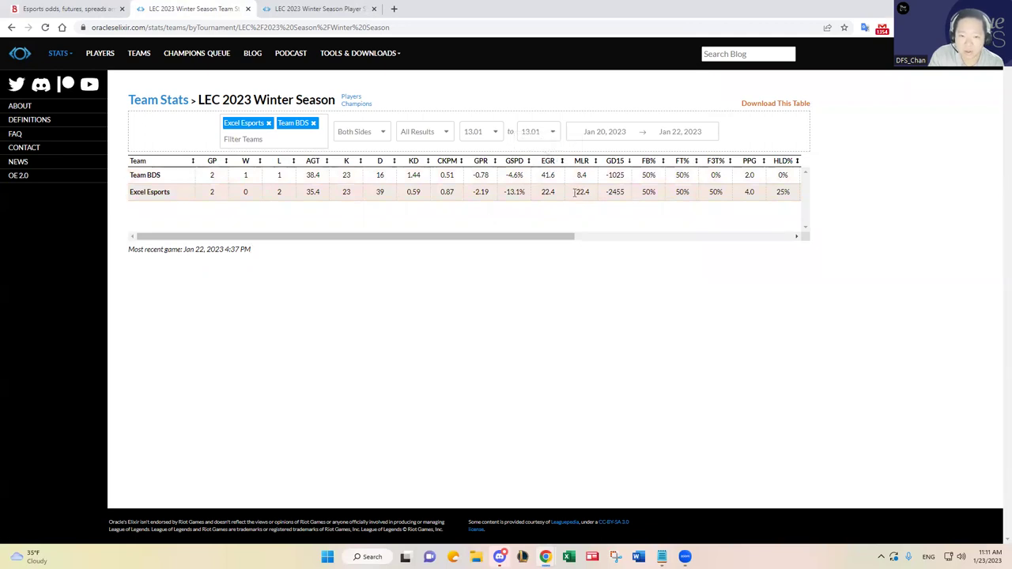
Step: Compare Excel's -22.4 MLR with Team BDS and check their betting odds
drag(575, 192, 591, 196)
mouse_move(162, 175)
mouse_down()
mouse_move(143, 176)
mouse_move(147, 185)
mouse_up()
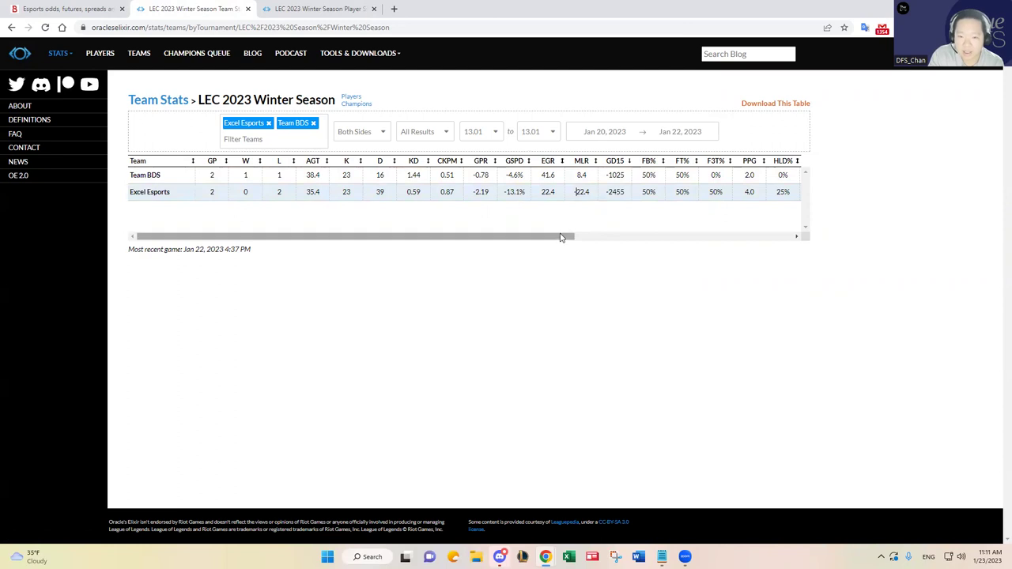
drag(563, 236, 289, 219)
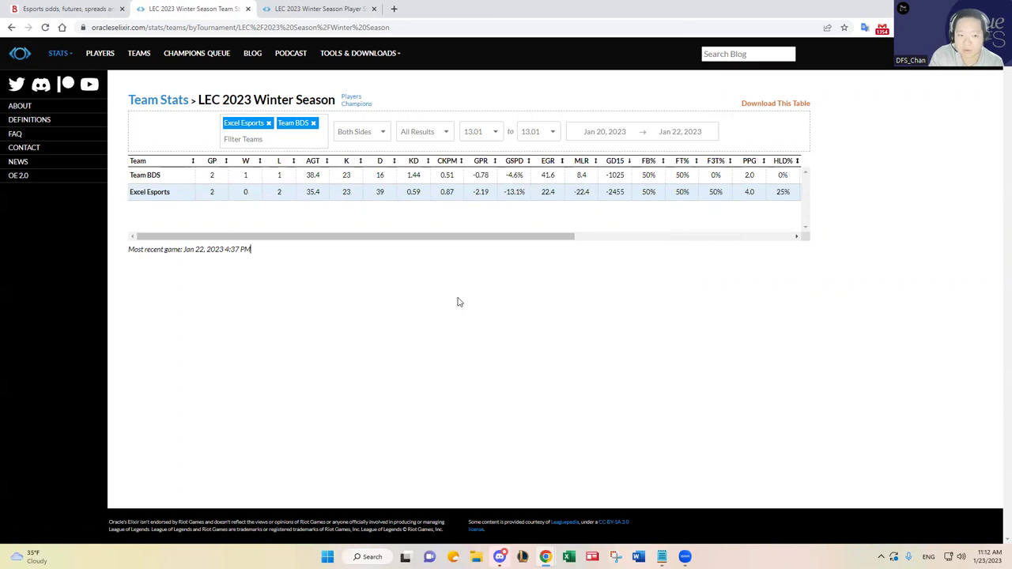
key(alt+Tab)
key(alt+Tab)
click(98, 7)
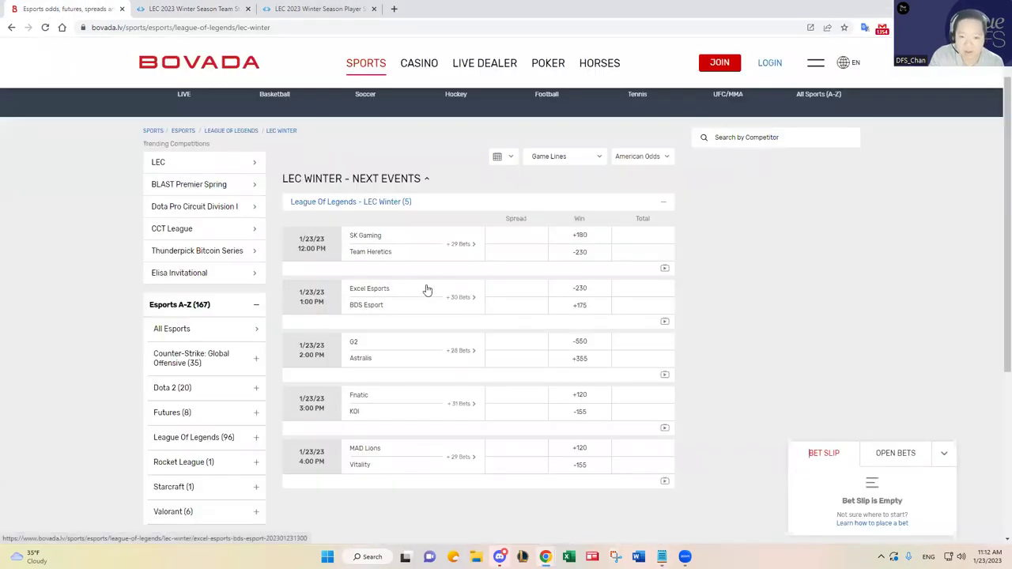
click(193, 7)
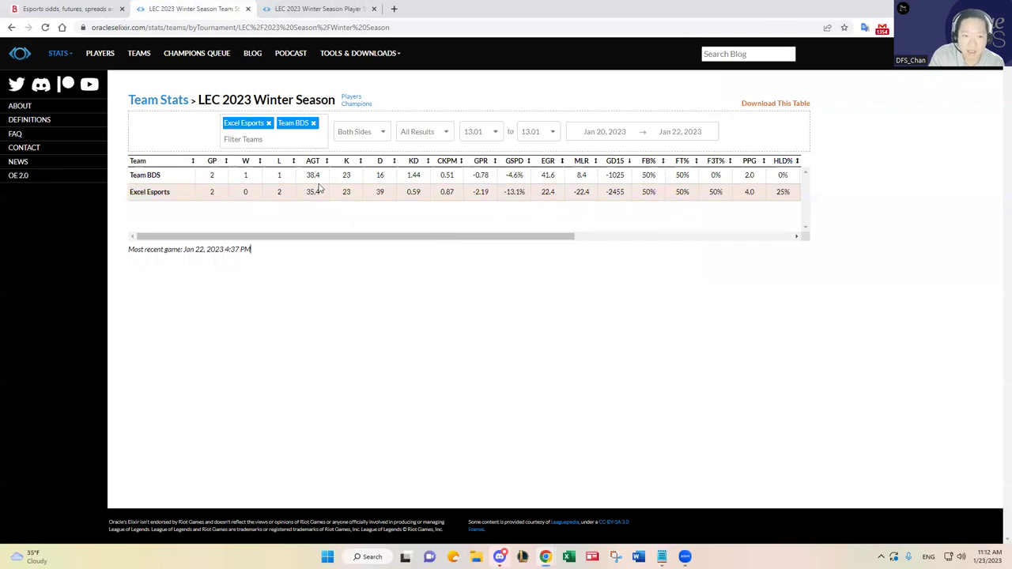
click(642, 237)
drag(642, 237, 374, 237)
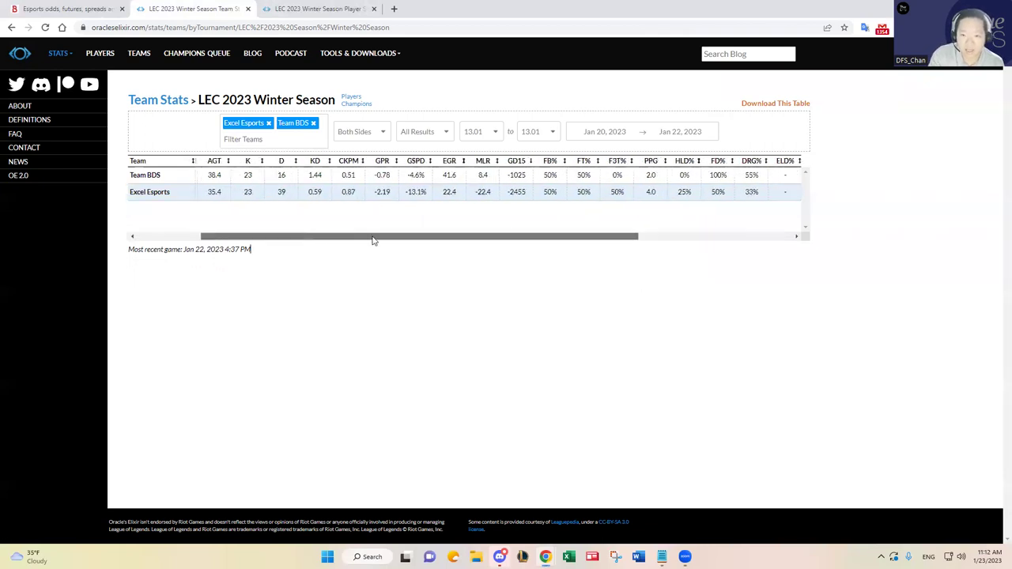
key(alt+Tab)
Step: On a new line under XL vs BDS, begin typing 'XL wins and bounces back from'
click(782, 95)
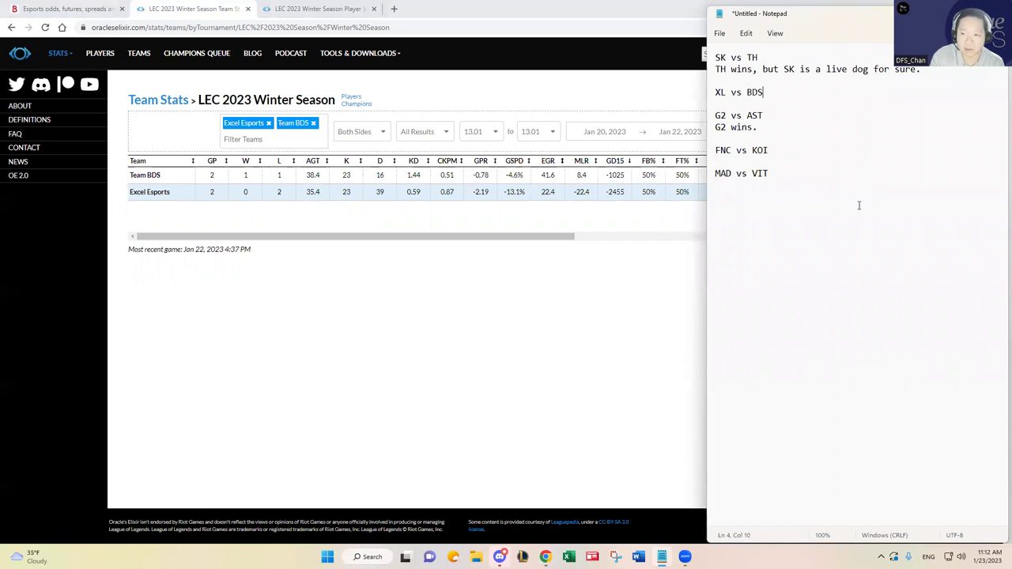
key(Return)
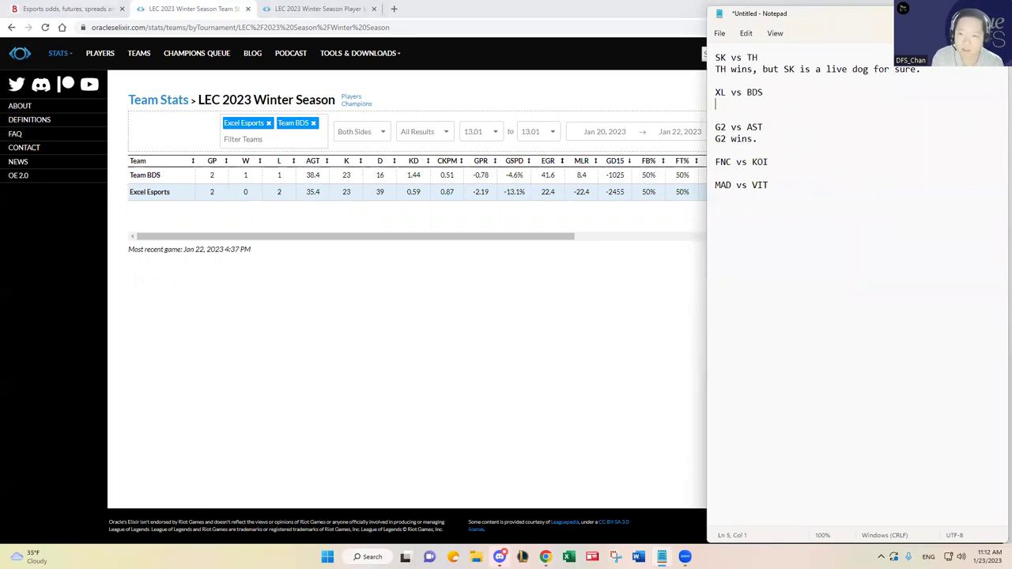
text(XL wins and b)
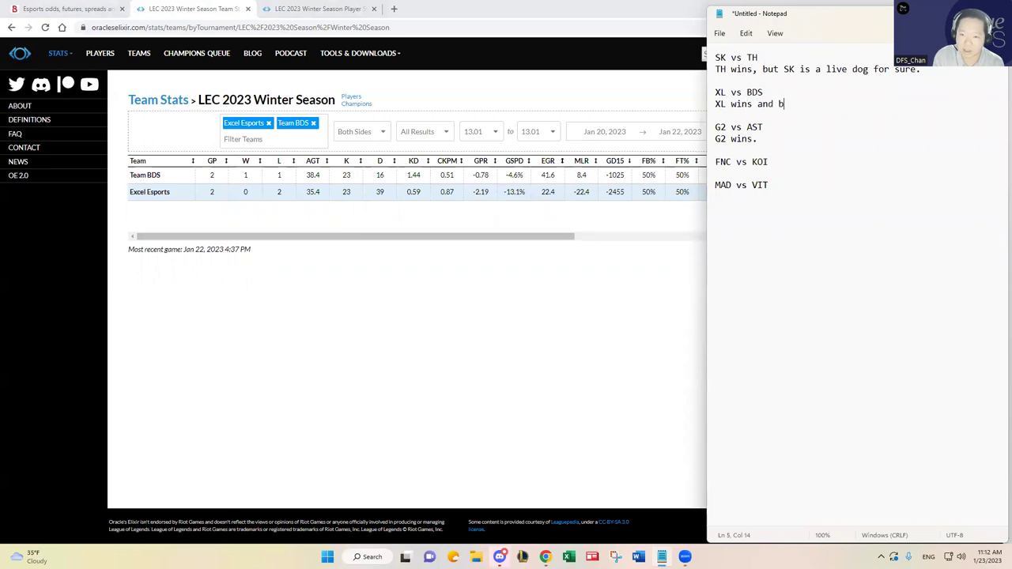
text(ounces back from 0-2 record.)
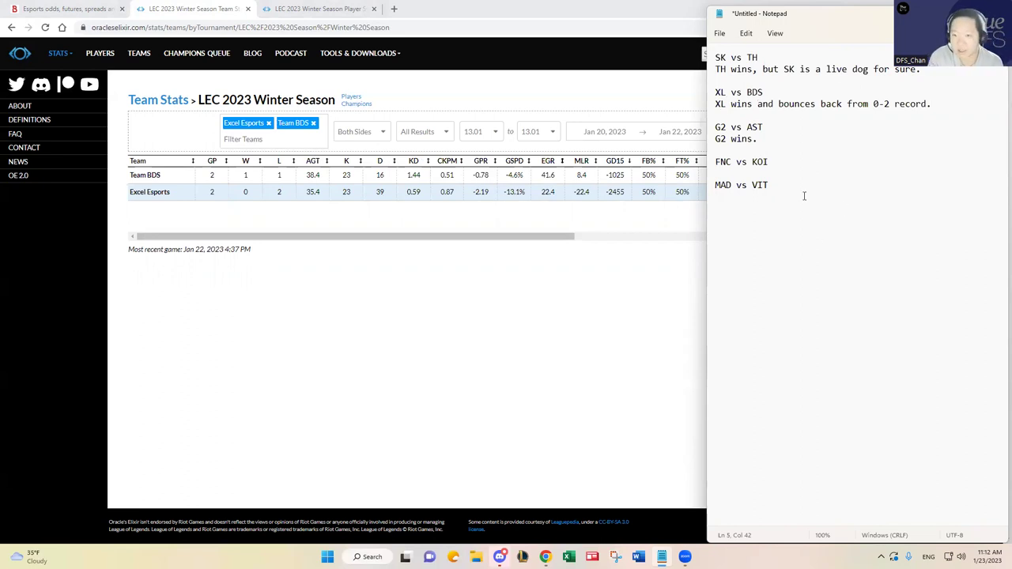
Step: Open a blank line under FNC vs KOI and glance at the LEC Winter betting odds
click(787, 165)
key(Return)
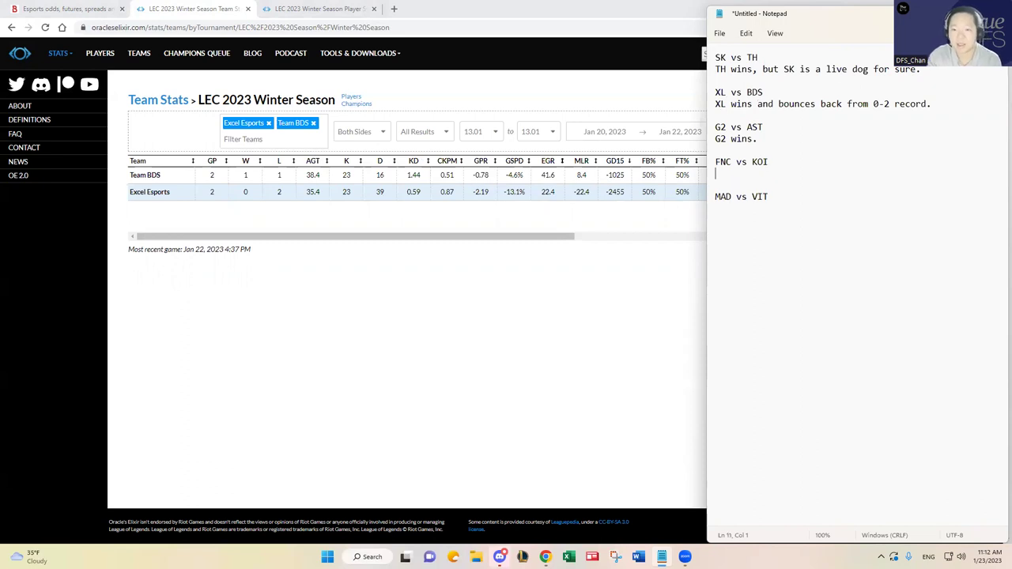
click(105, 8)
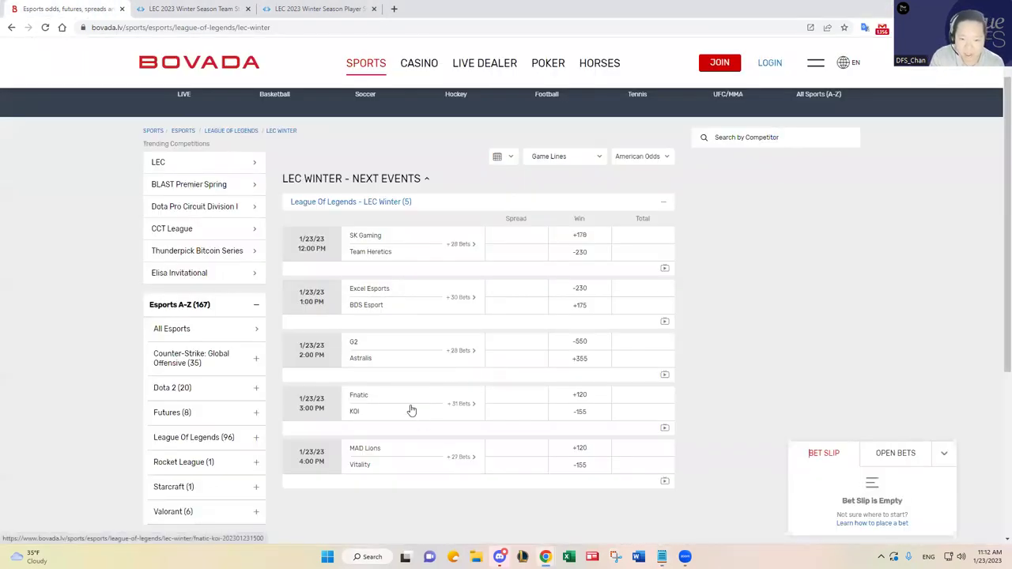
click(211, 6)
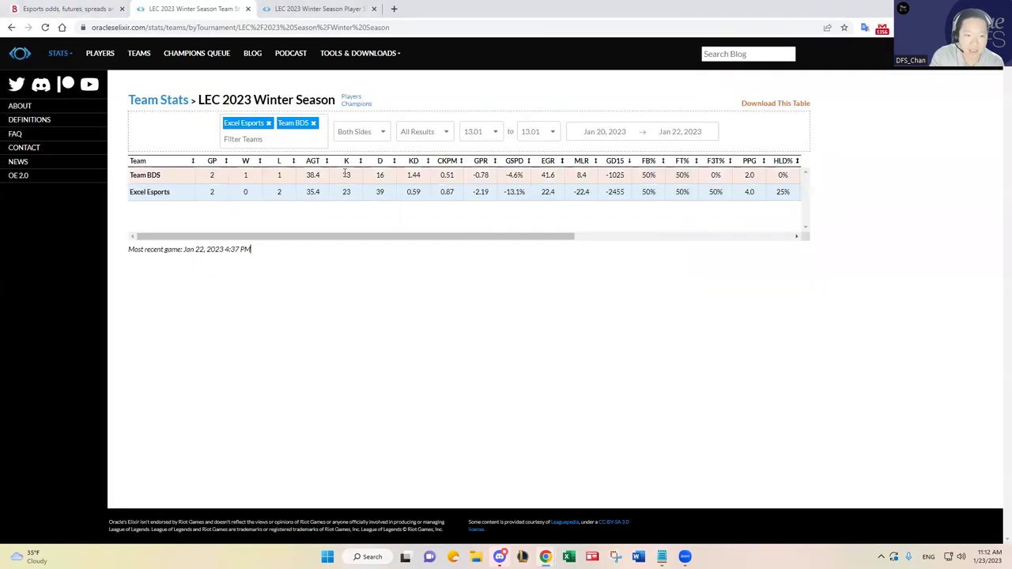
Step: Replace Excel Esports and Team BDS in the team filter with KOI and Fnatic
click(267, 124)
click(261, 124)
text(koi)
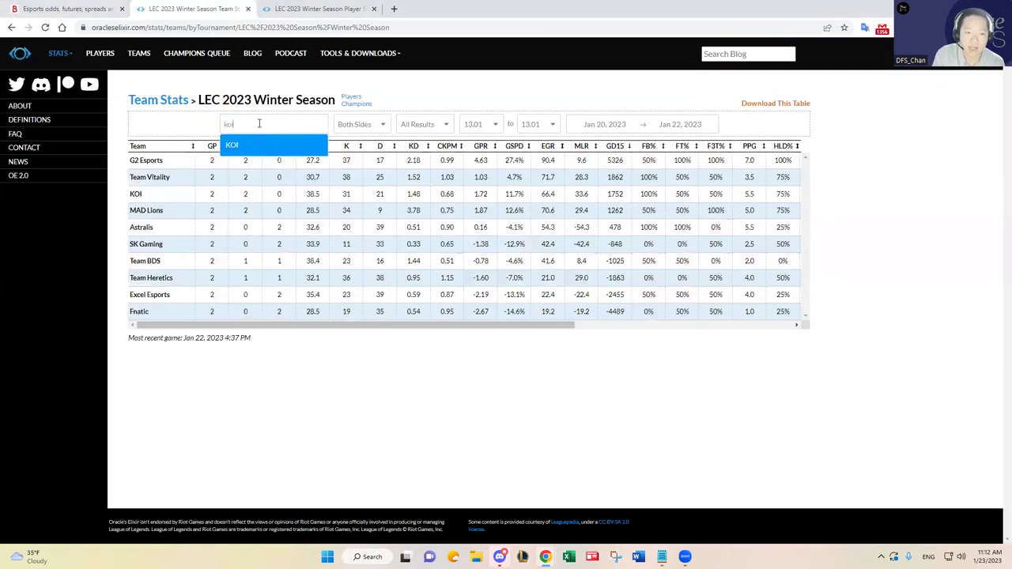
key(Return)
key(alt+Tab)
key(alt+Tab)
text(fnatic)
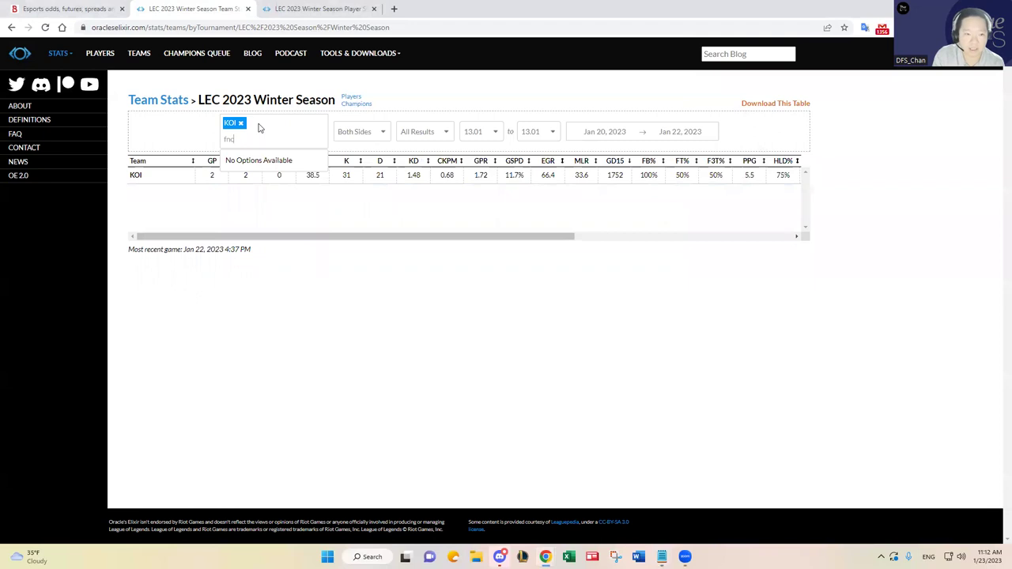
key(Return)
click(527, 247)
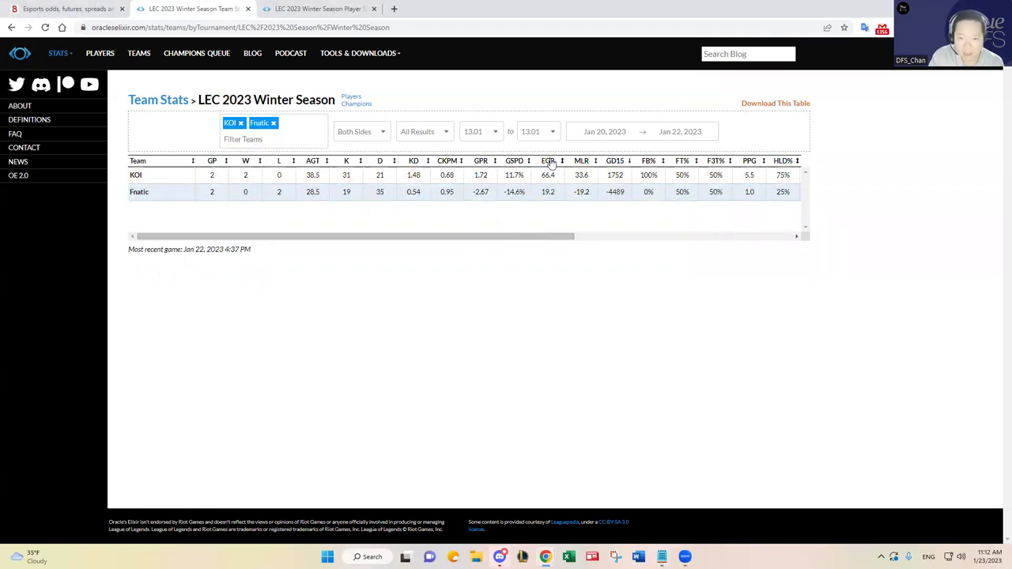
drag(542, 239, 305, 229)
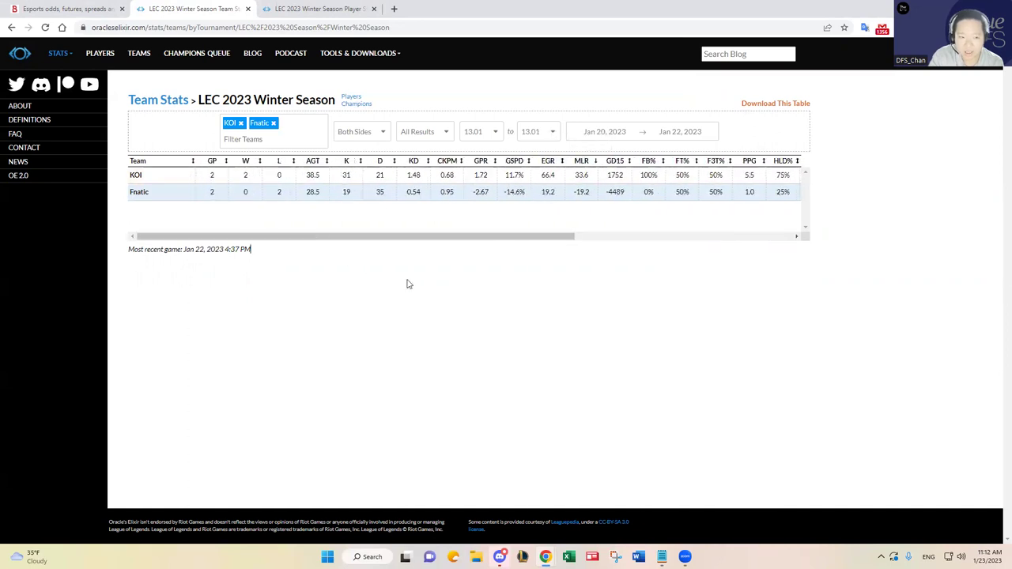
Step: Type 'KOI wins.' under FNC vs KOI and 'VIT wins.' under MAD vs VIT, then unfilter KOI
key(alt+Tab)
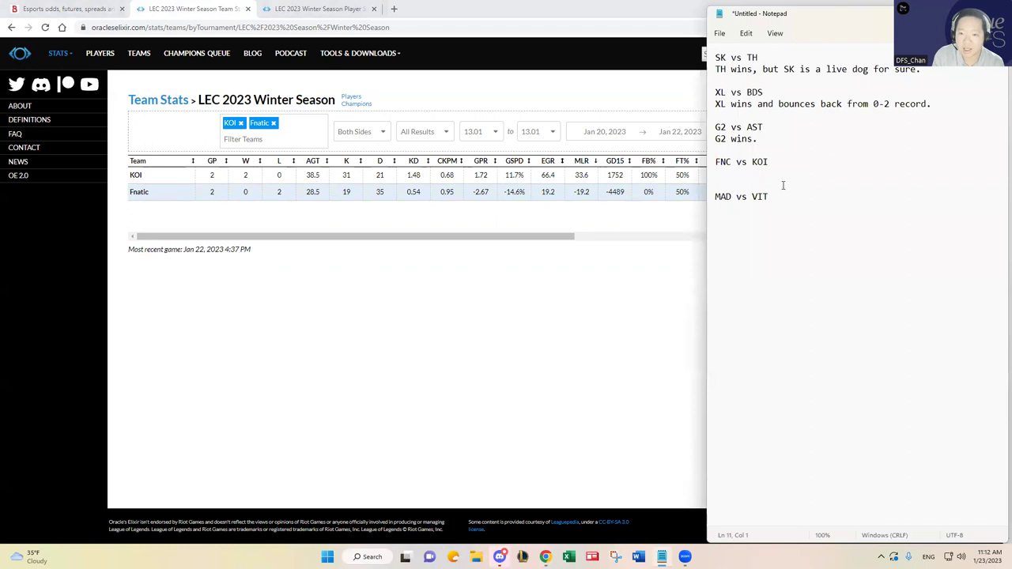
text(KOI)
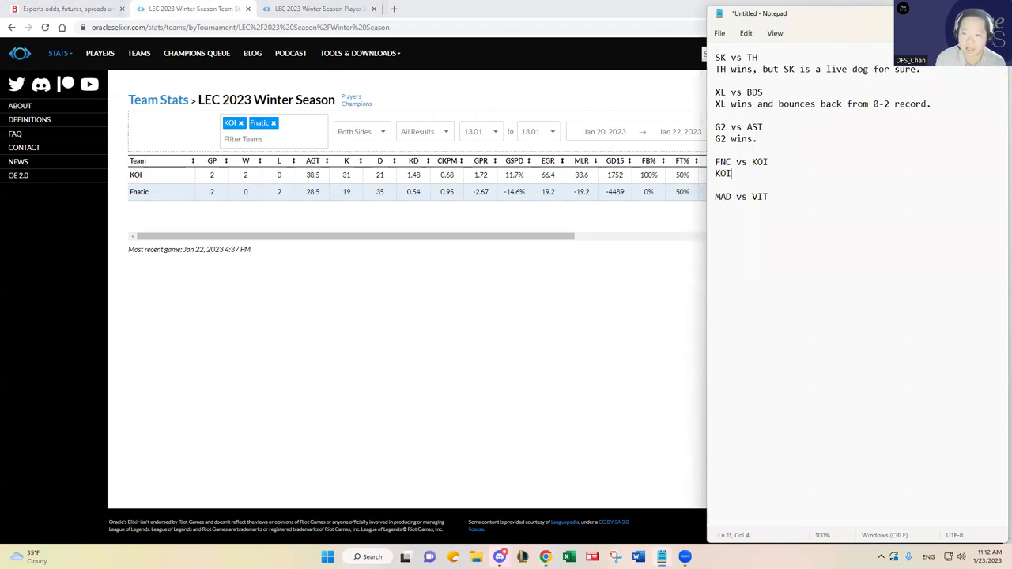
text( wins.)
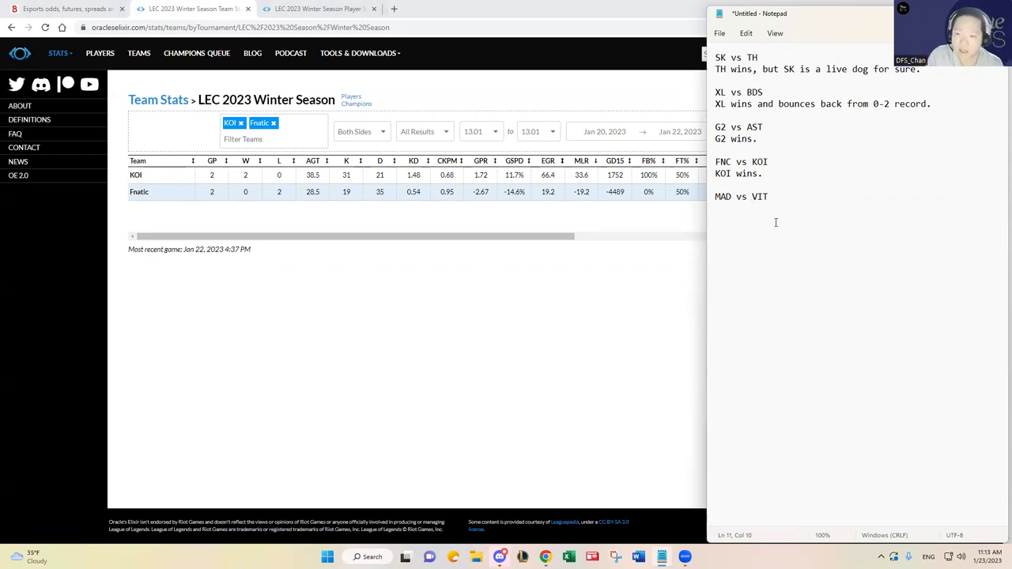
click(812, 197)
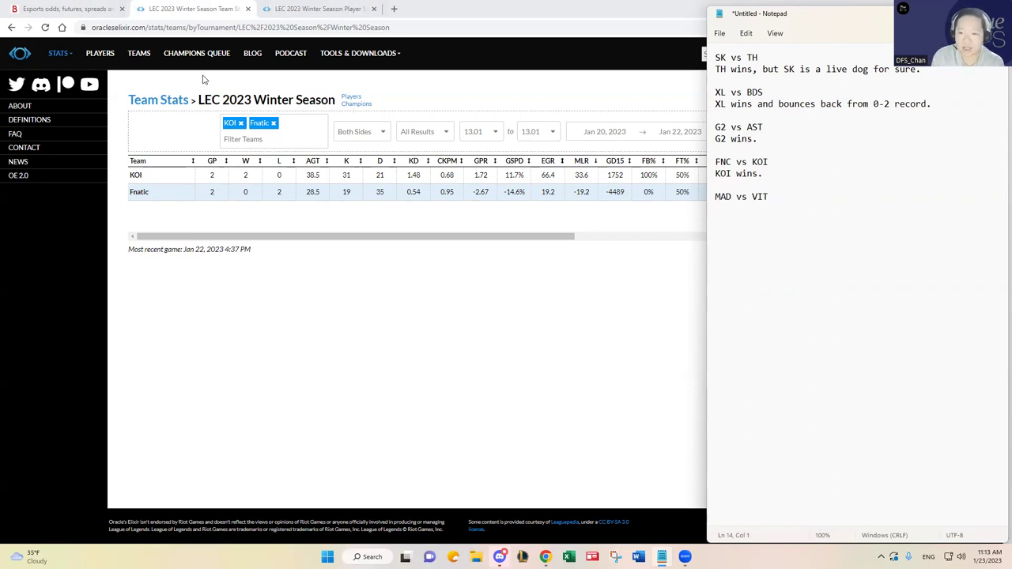
text(VIT wins.)
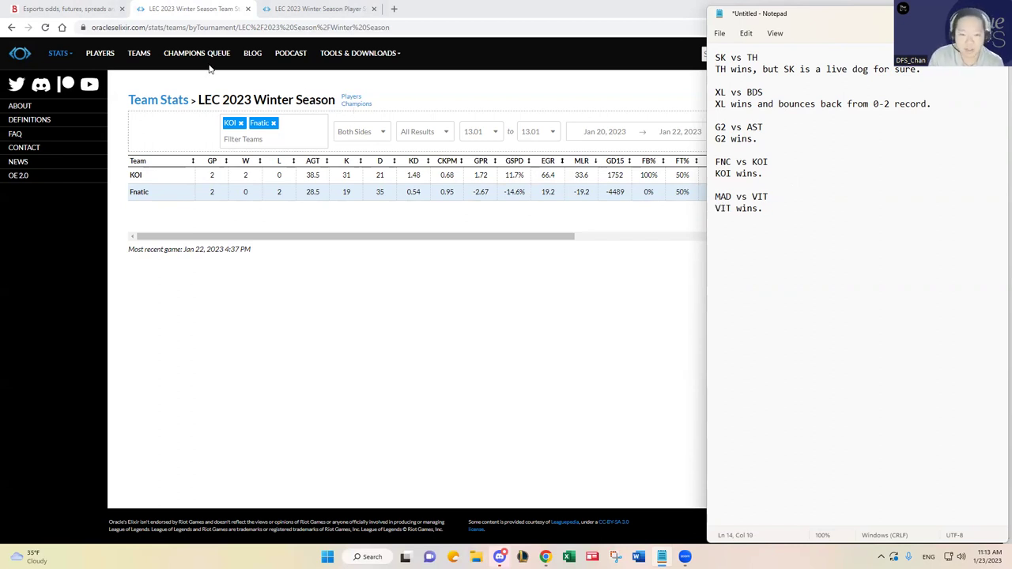
click(241, 124)
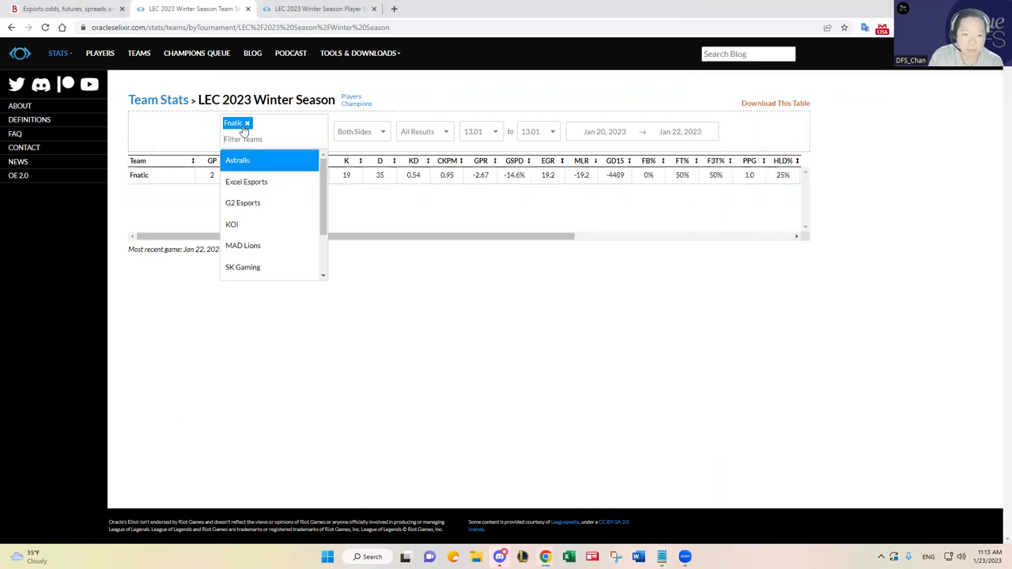
Step: Drop Fnatic from the team filter and add Team Vitality and MAD Lions, then scroll their stats
click(241, 124)
key(alt+Tab)
key(alt+Tab)
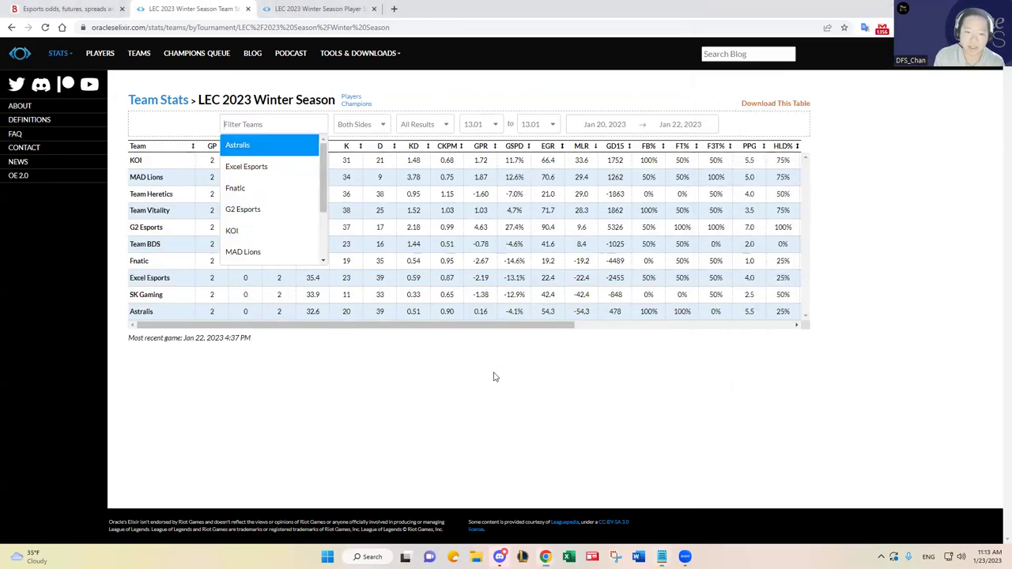
text(vit)
key(Return)
key(alt+Tab)
key(alt+Tab)
text(mad)
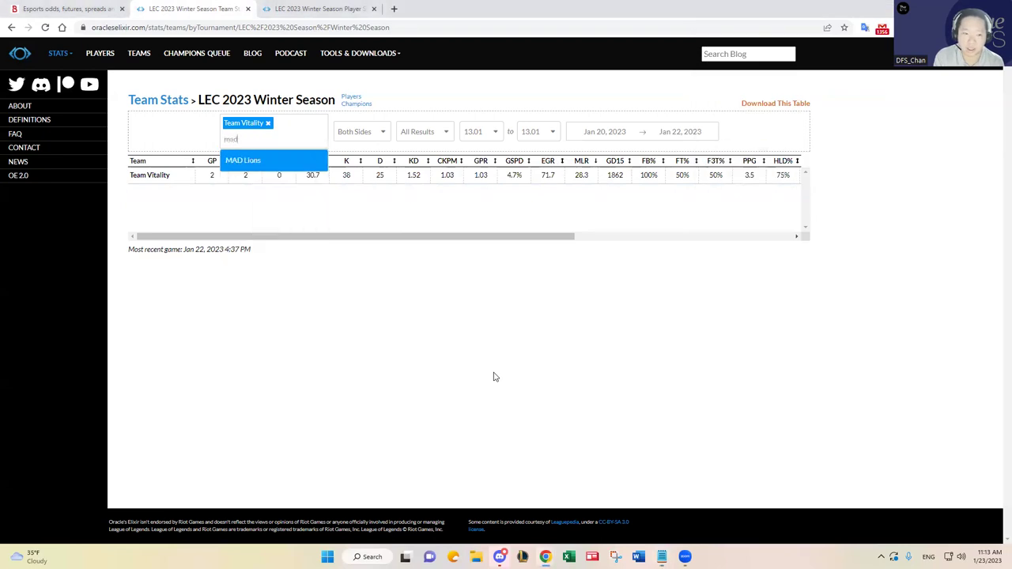
key(Return)
click(494, 377)
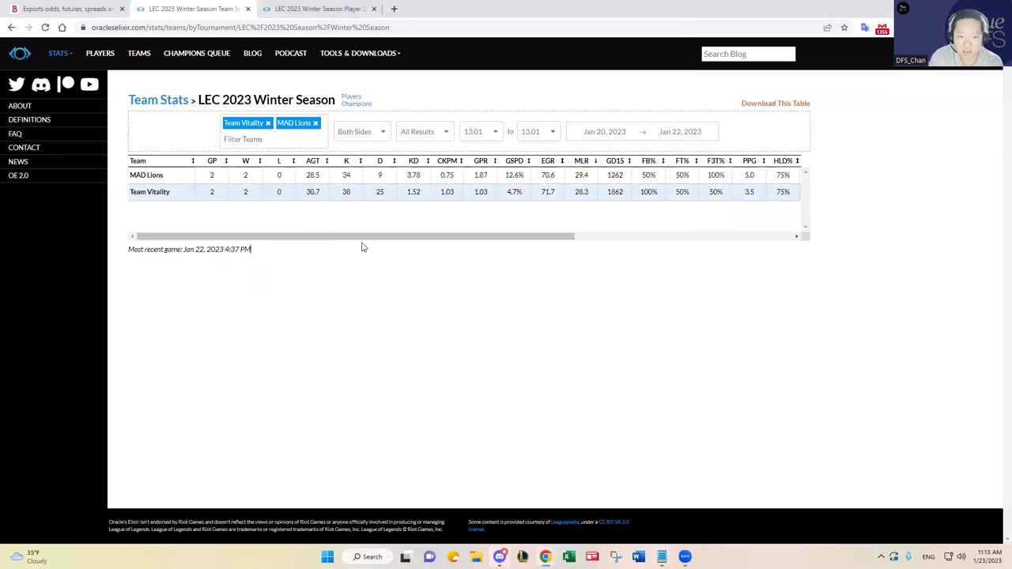
drag(374, 239, 519, 250)
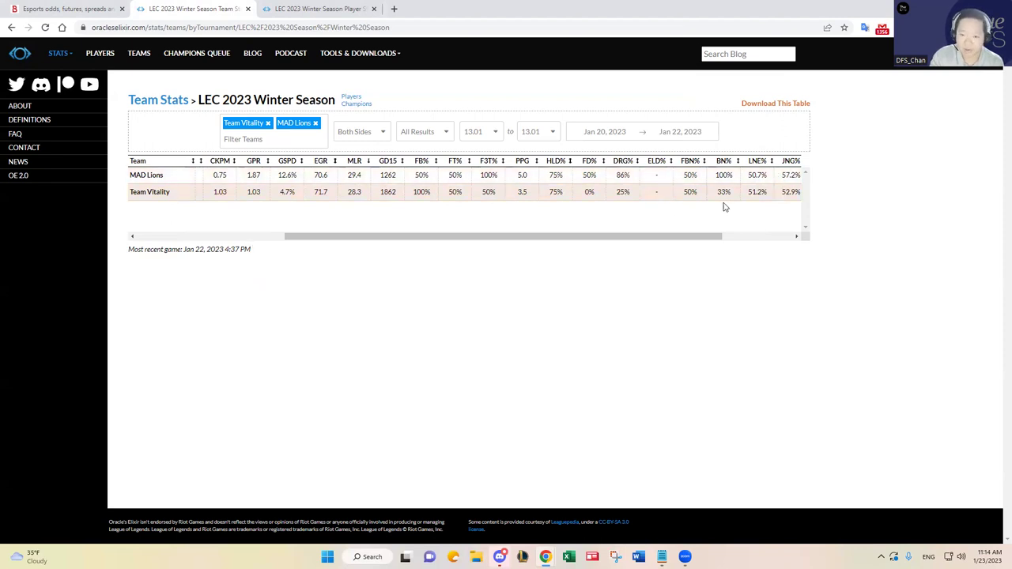
drag(617, 236, 395, 221)
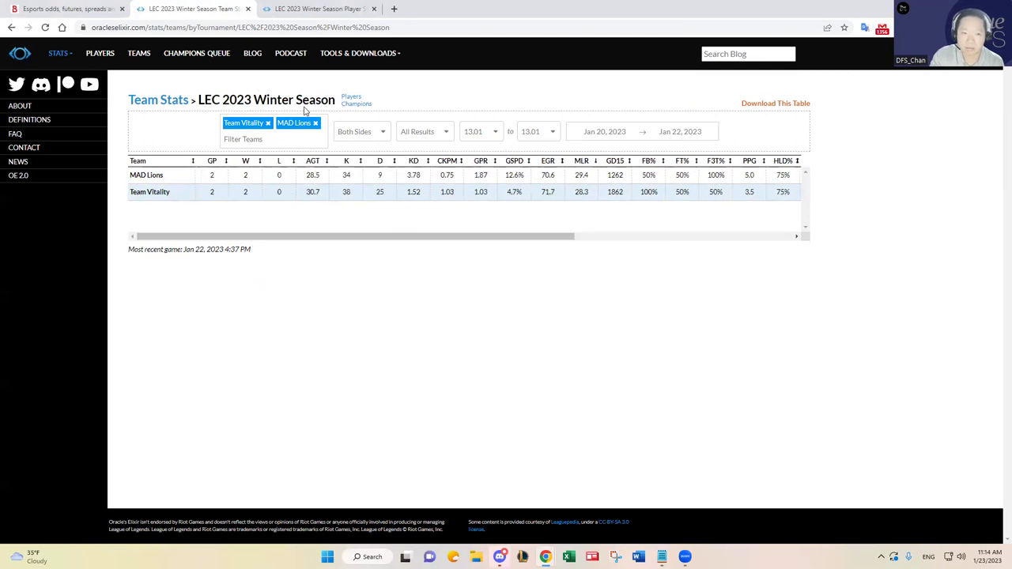
Step: On Player Stats, replace the G2 Esports team filter with MAD Lions and Team Vitality
click(320, 9)
click(235, 123)
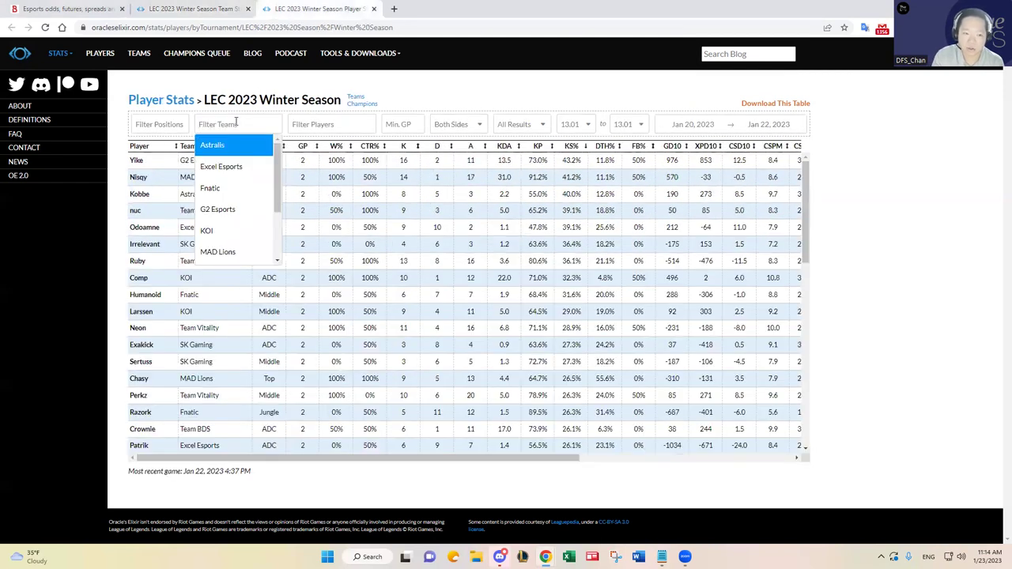
text(mad)
key(Return)
click(193, 9)
click(308, 8)
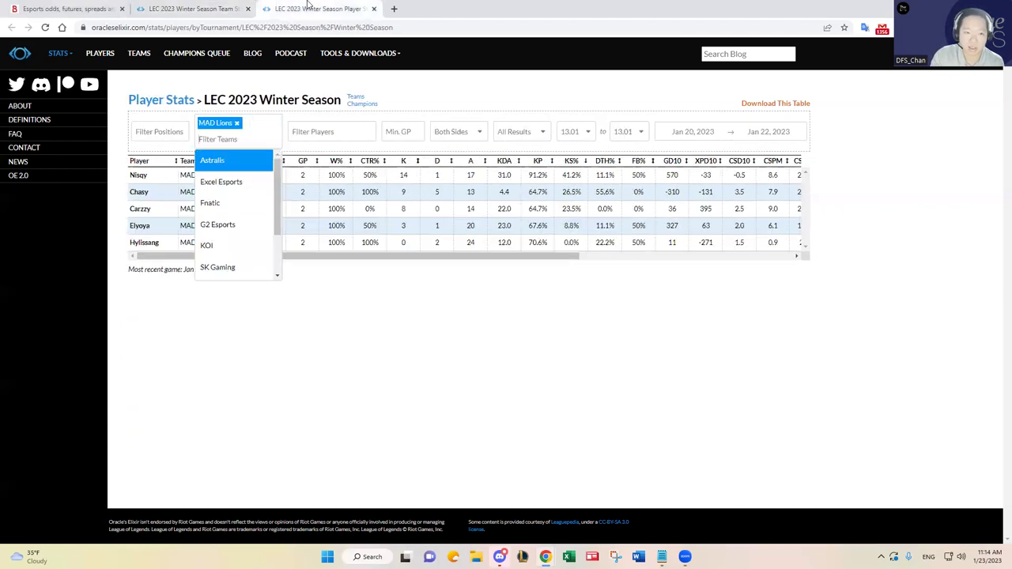
text(vit)
key(Return)
Step: Limit positions to ADC and Support, sort by kill participation, and highlight Carzzy's row
click(158, 139)
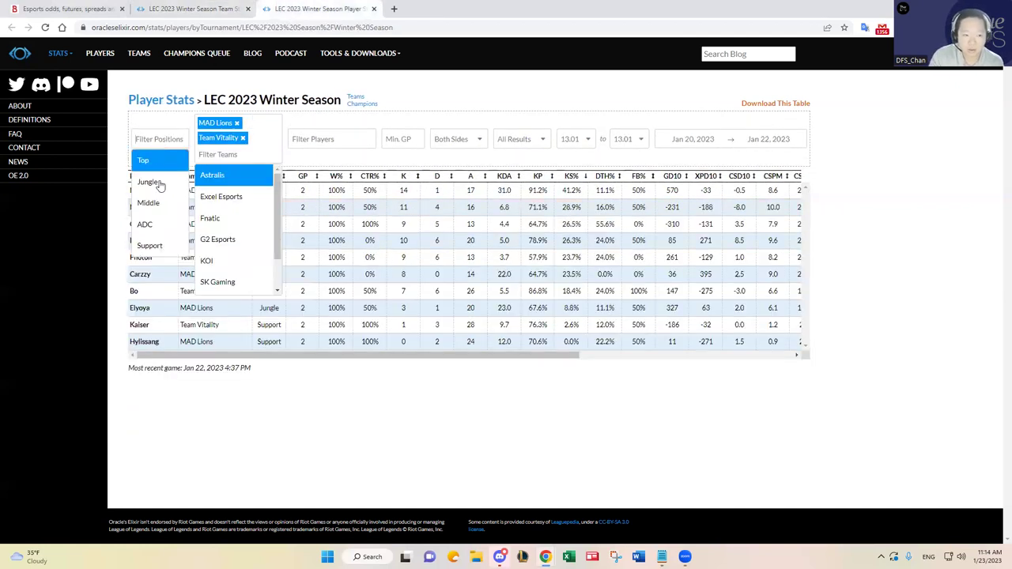
click(158, 224)
click(172, 233)
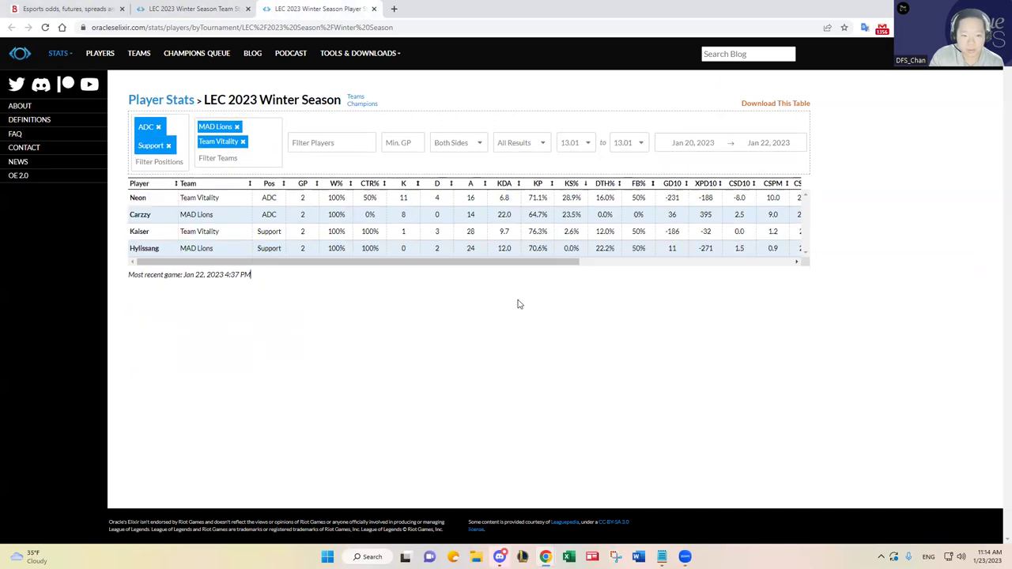
scroll(477, 271, right, 1)
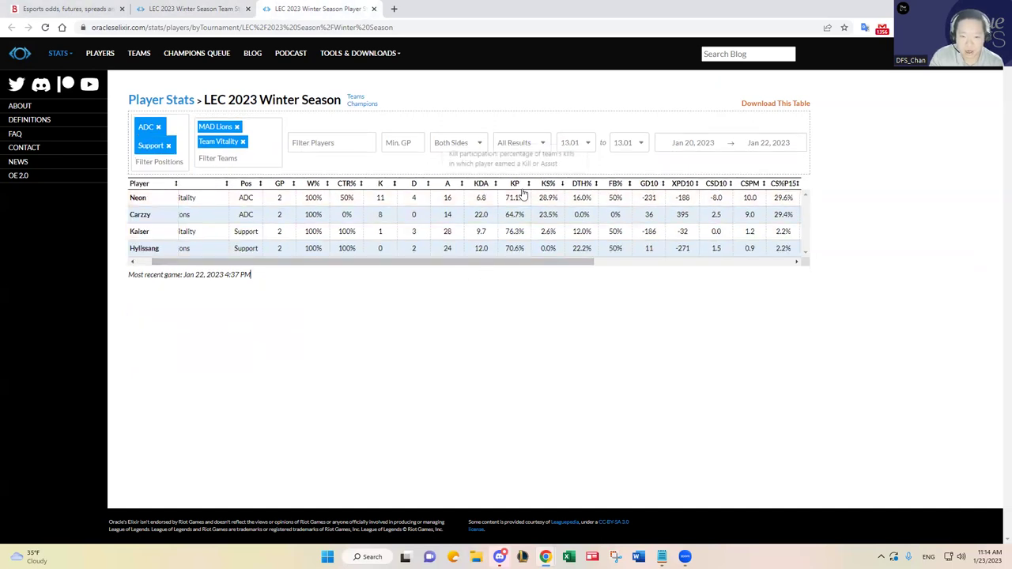
click(514, 186)
drag(524, 264, 429, 263)
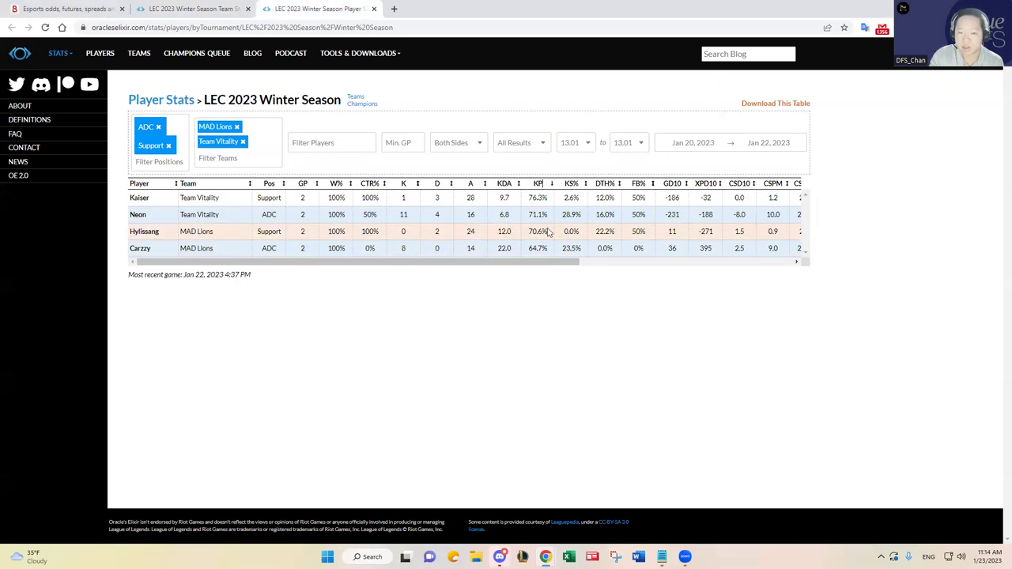
drag(551, 265, 640, 265)
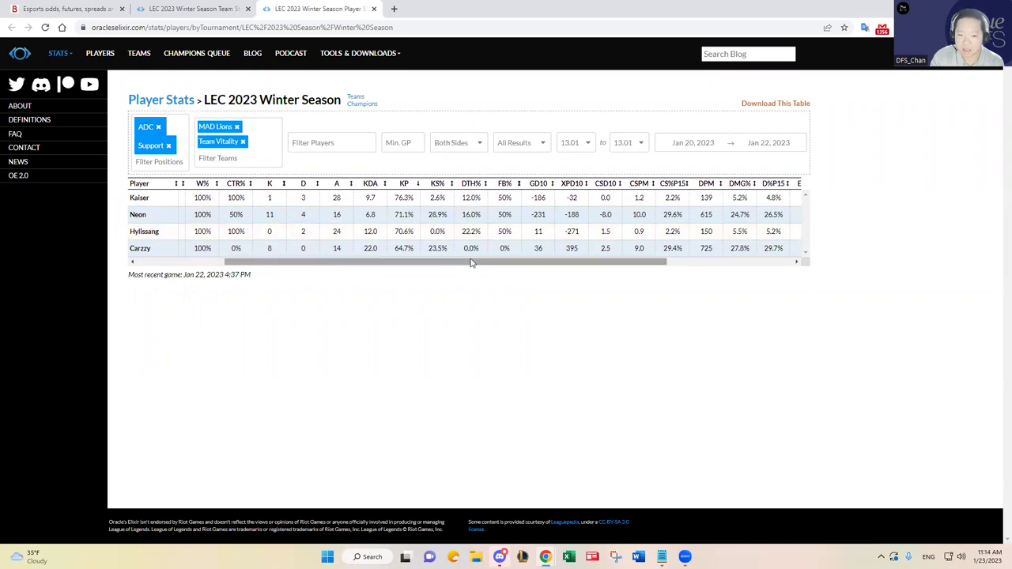
drag(472, 264, 314, 242)
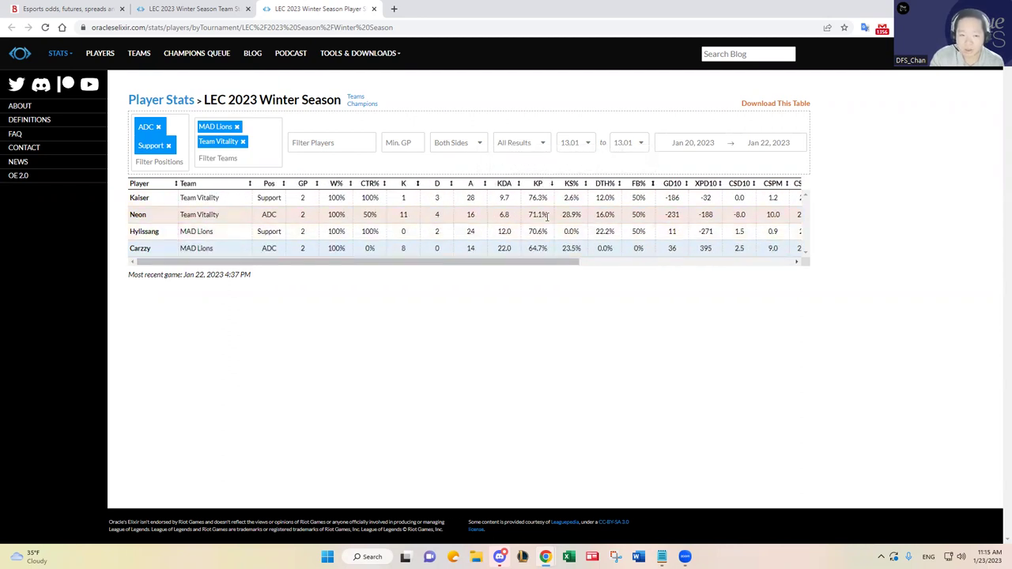
click(580, 252)
Step: Extend the VIT pick: MAD a live dog, but Bo neutralizes Elyoya and VIT's bottom is better
key(alt+Tab)
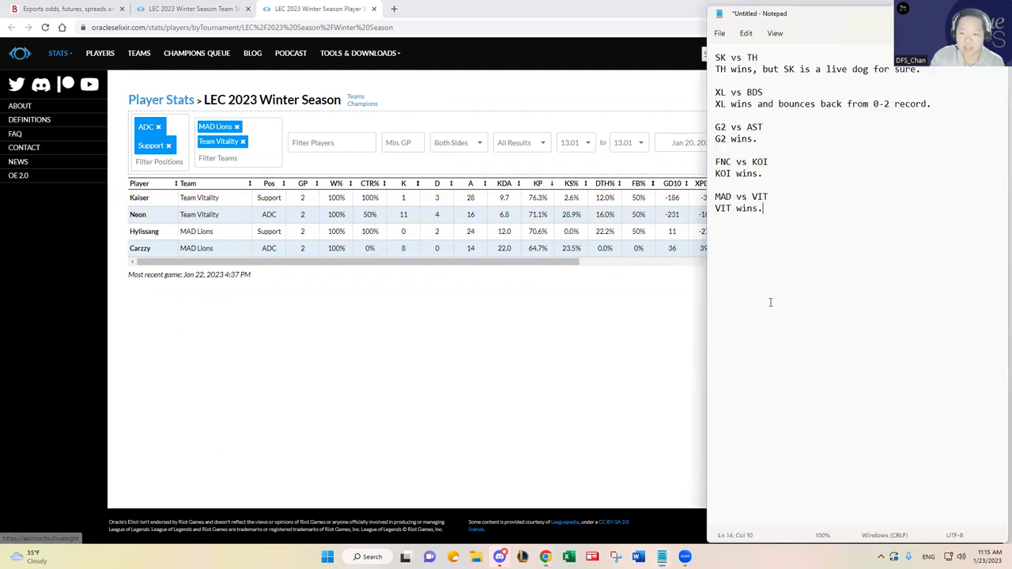
key(BackSpace)
text(, but )
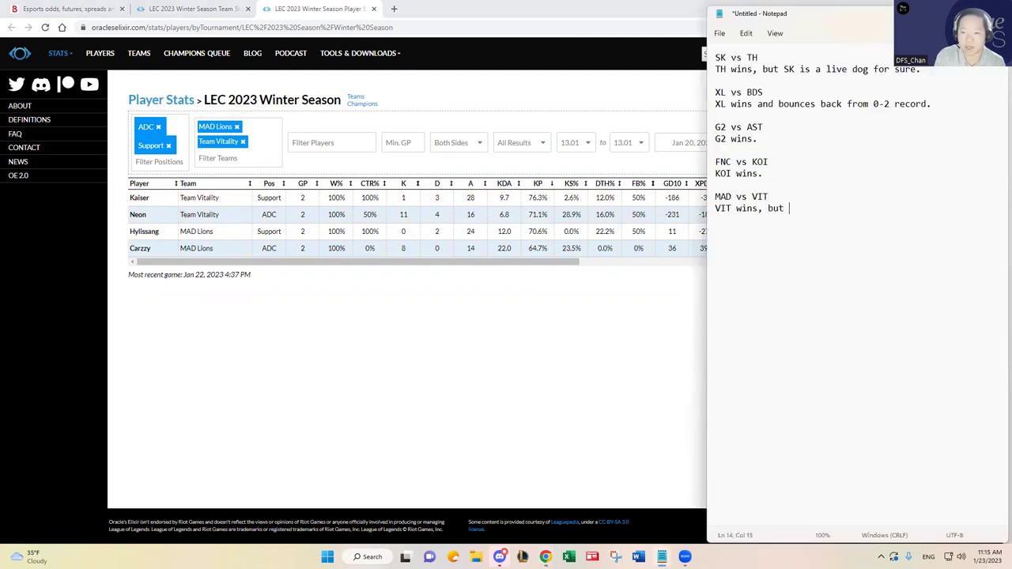
text(MAD is a live dog.)
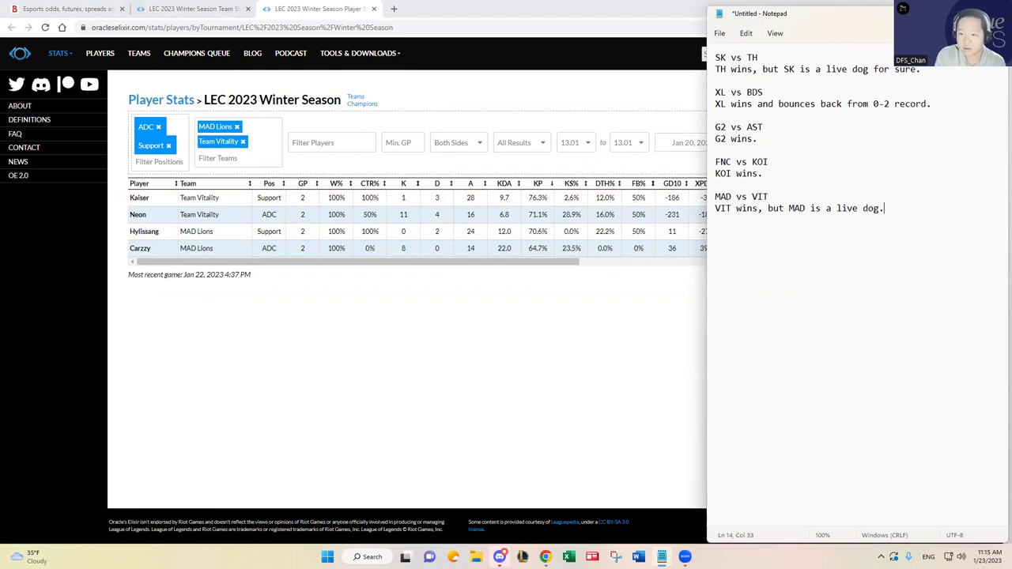
key(BackSpace)
text(, but pretty confident VI)
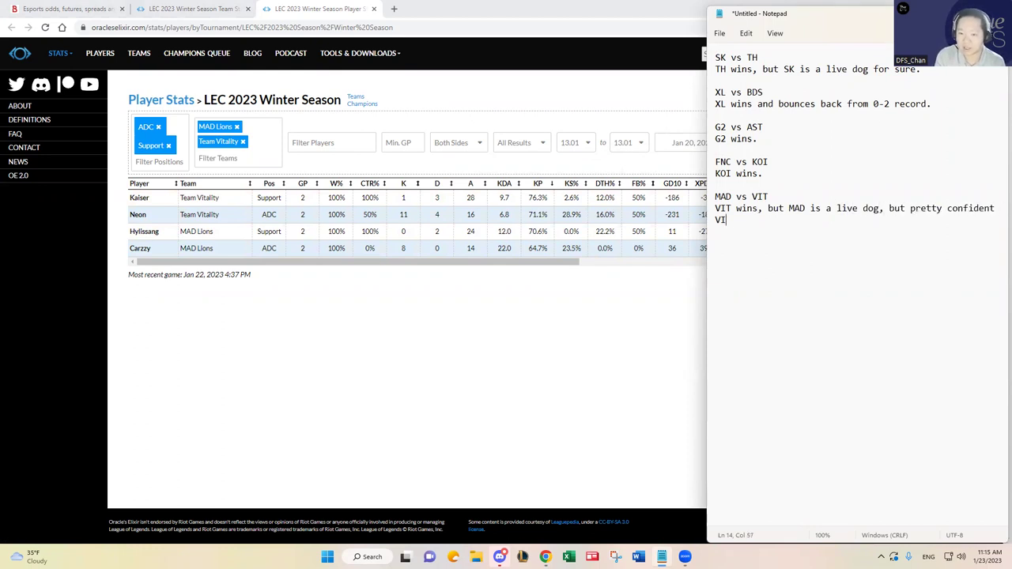
text(T wins with Bo neutral)
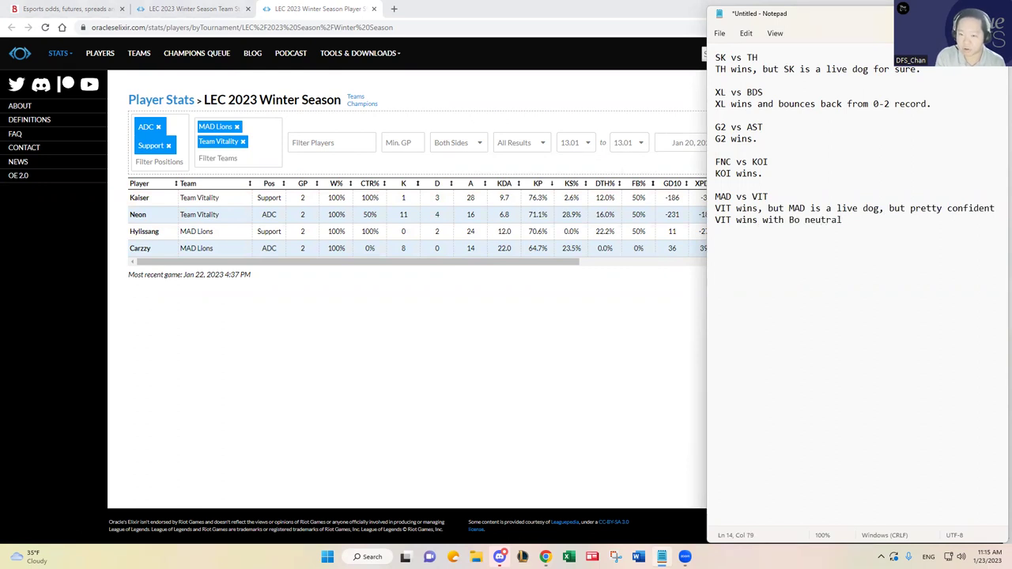
text(izing Elyoya)
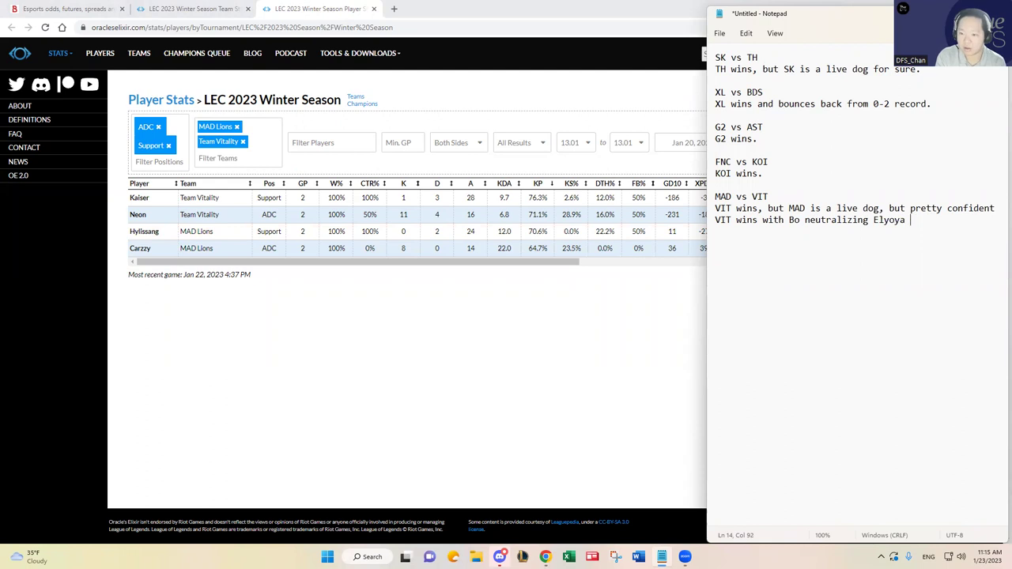
text( and with a better bottom )
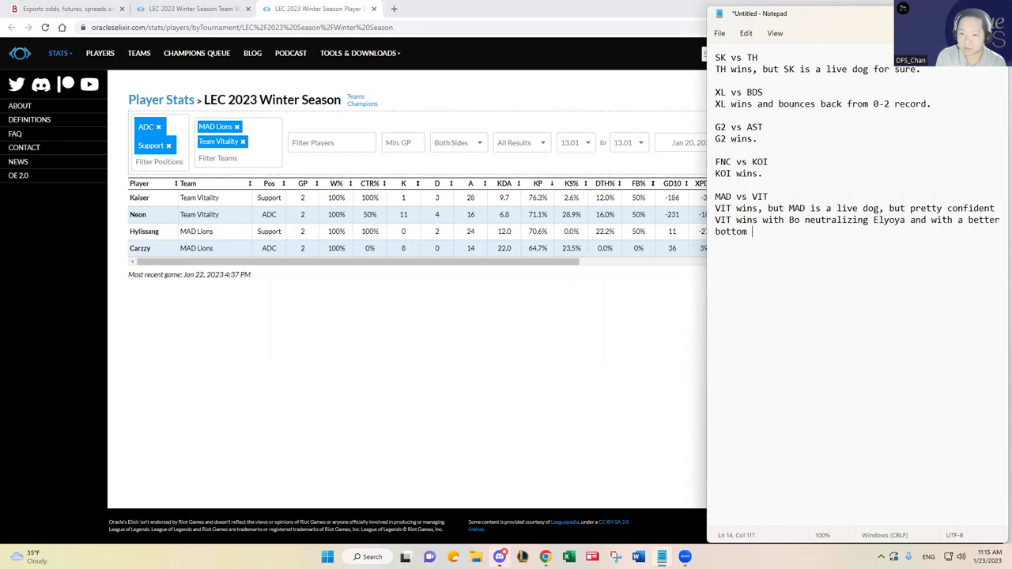
text(duo in Neon/Kaiser.)
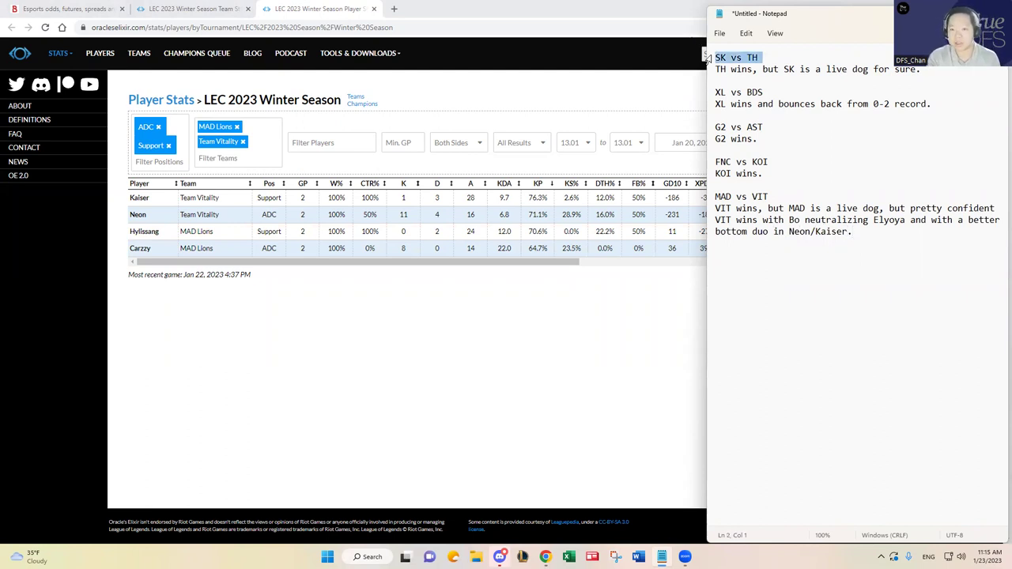
Step: Insert the date 1/23 as a new first line of the notes
drag(710, 57, 711, 68)
key(Left)
key(Return)
key(Up)
text(1/23)
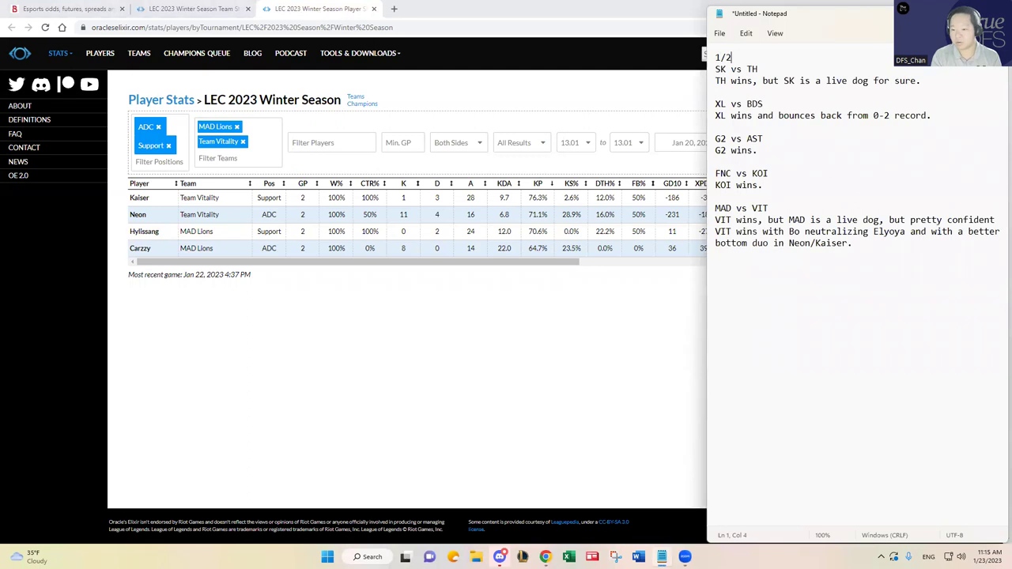
click(788, 155)
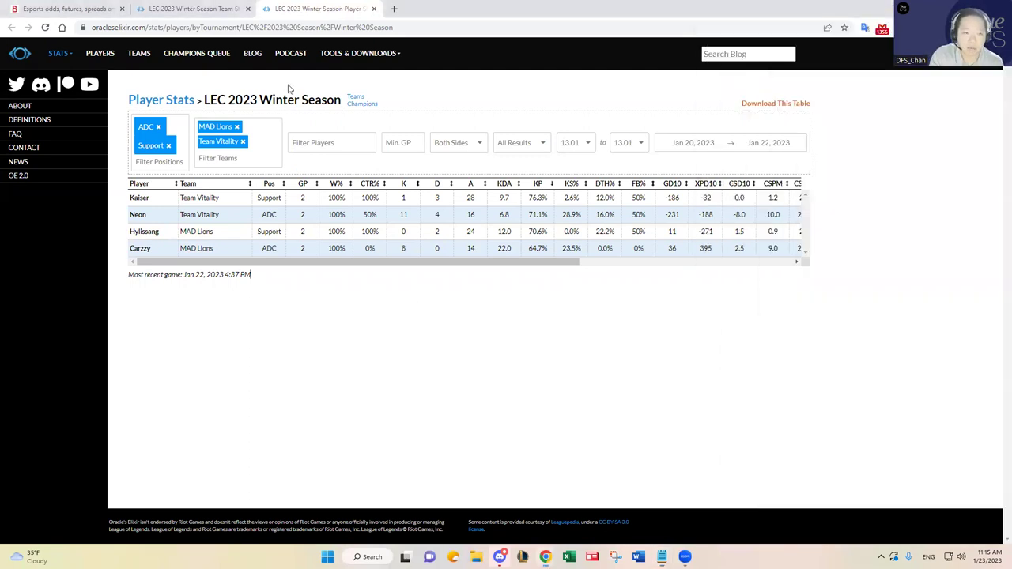
Step: Clear the MAD Lions and Team Vitality filters and sort all teams by CKPM, highest first
click(426, 319)
click(190, 9)
click(267, 124)
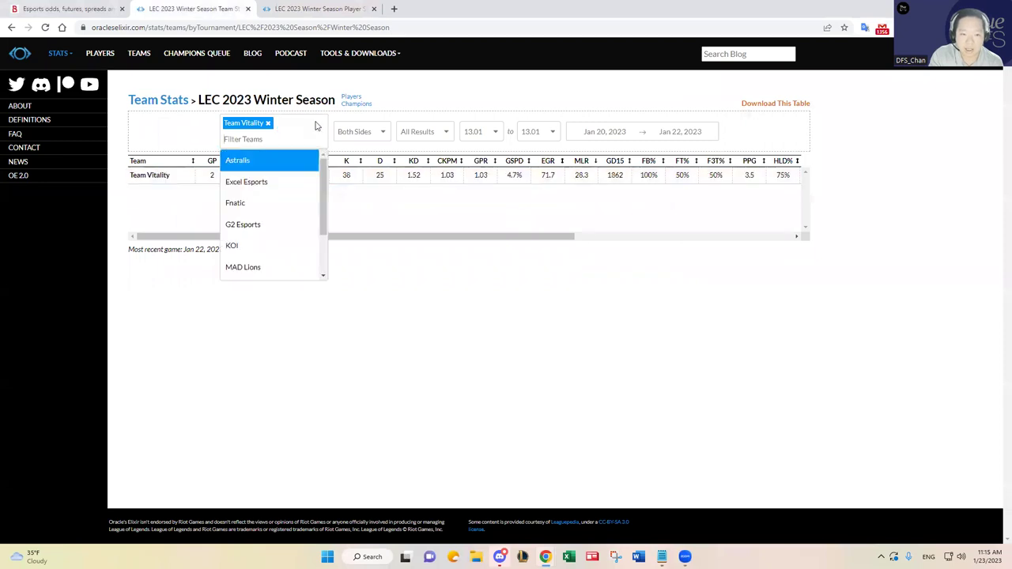
click(268, 124)
click(447, 145)
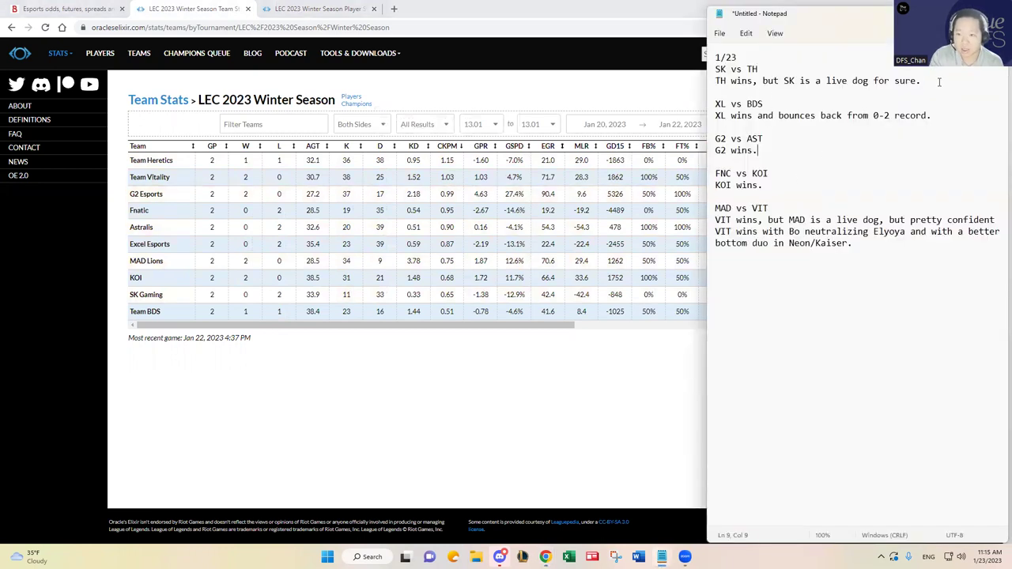
Step: Add 'Kill upside: Medium to high' under the SK vs TH prediction
drag(921, 81, 704, 67)
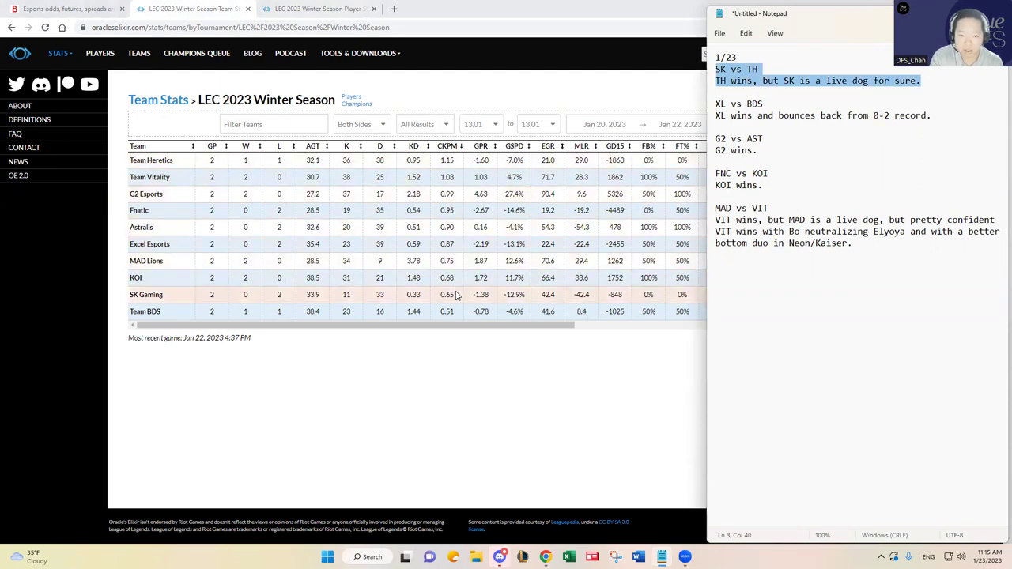
click(742, 71)
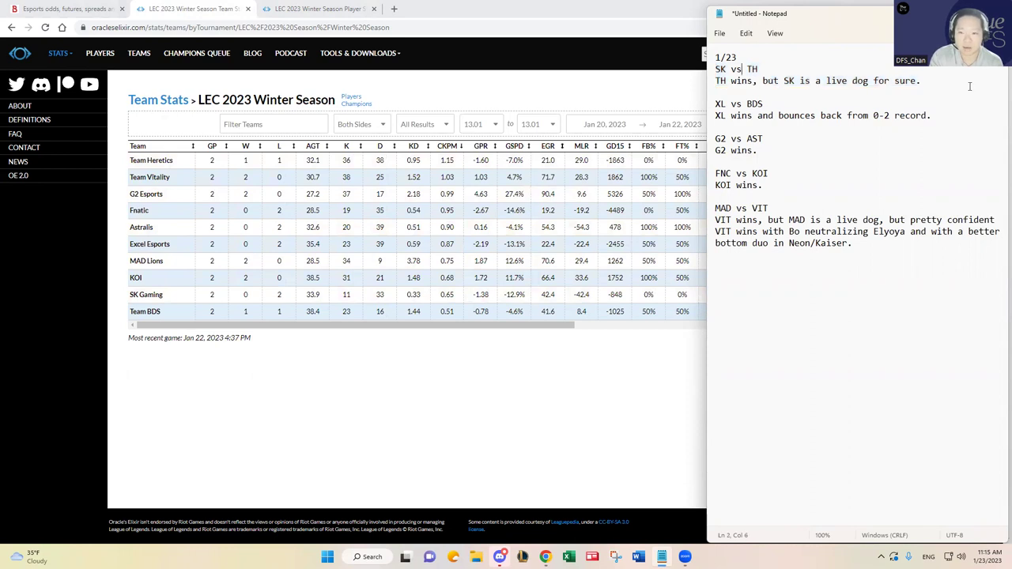
key(Return)
text(Kill upsi)
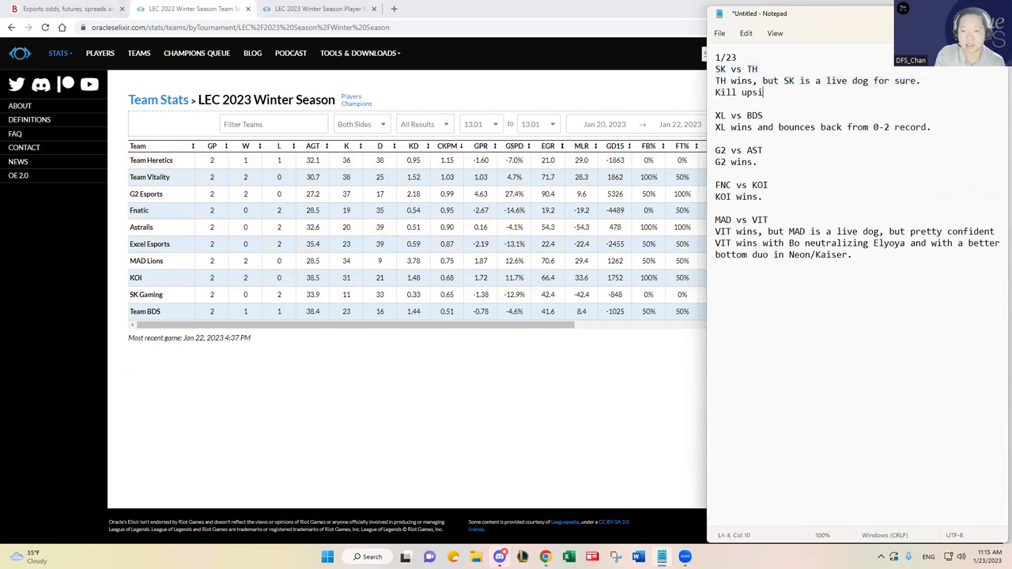
text(de: Medium to high)
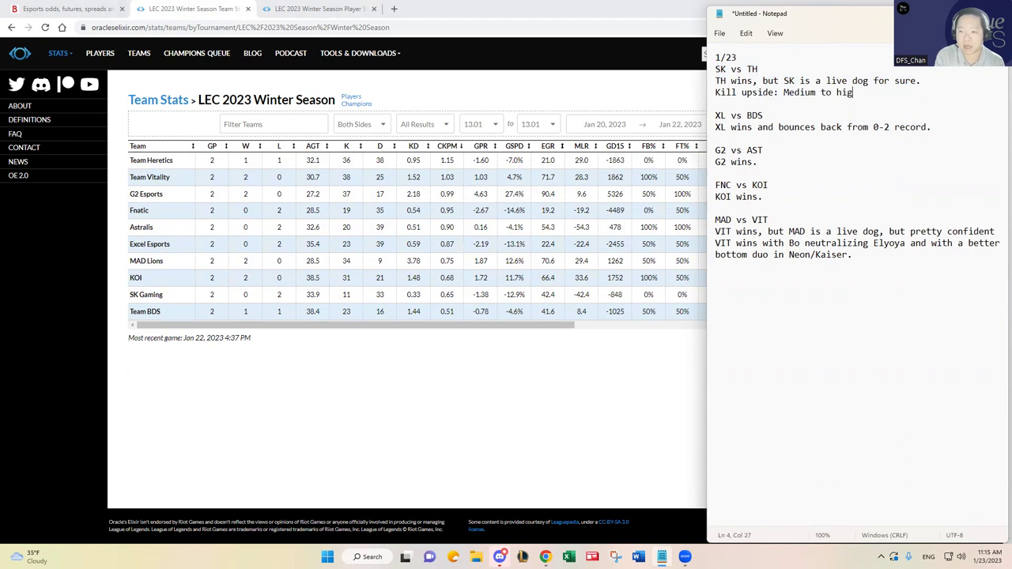
Step: Add 'Kill upside: Low to medium' under the XL vs BDS prediction
click(942, 124)
key(Return)
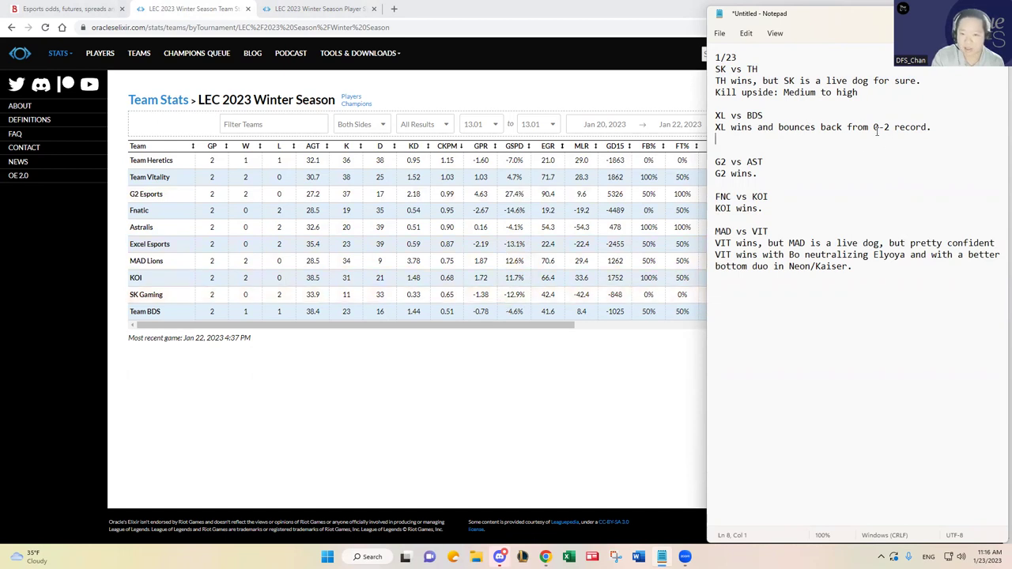
text(Kill upside)
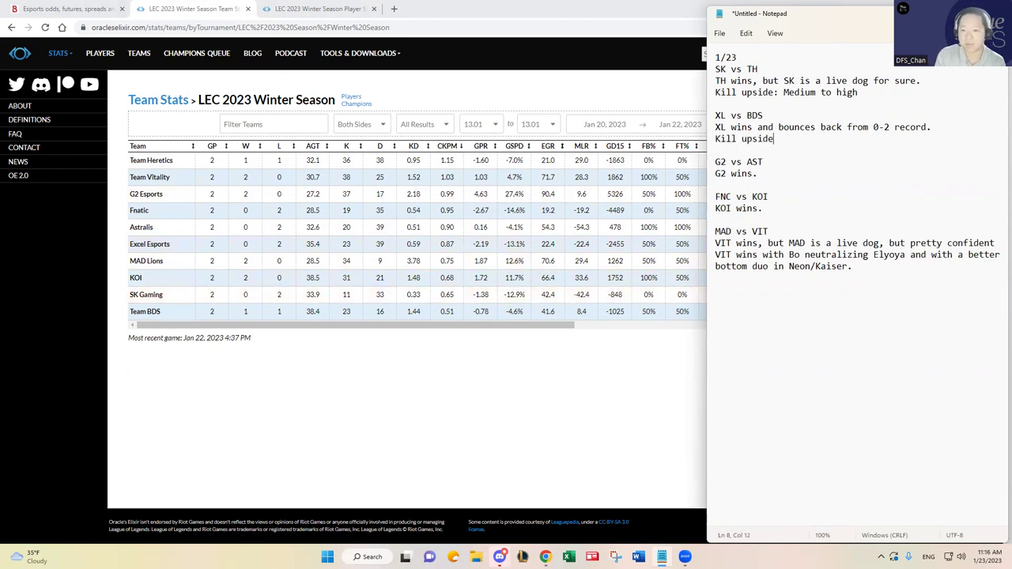
text(: Med)
key(BackSpace)
key(BackSpace)
key(BackSpace)
text(Low to )
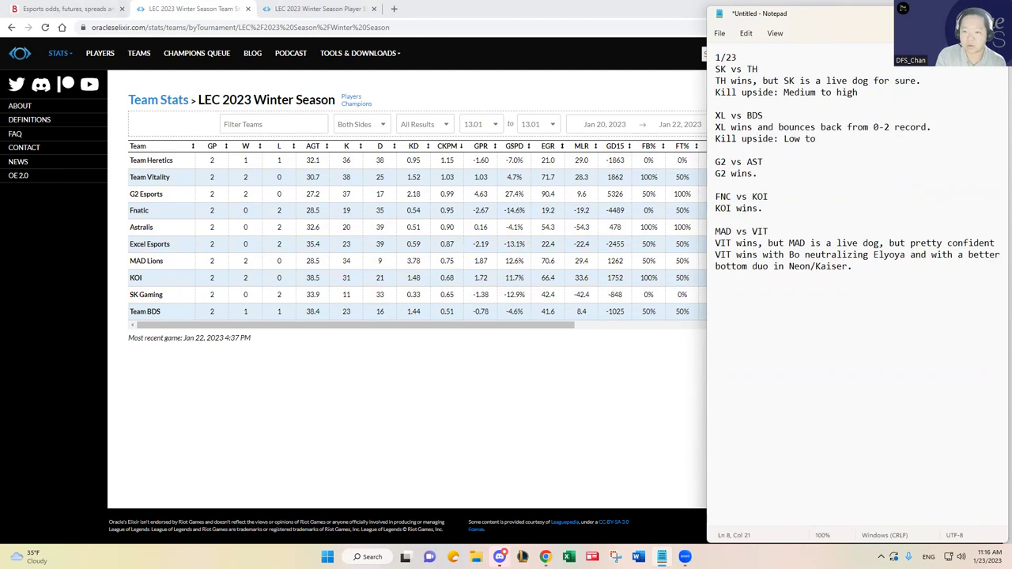
text(medium)
Step: Add 'Kill upside: Medium to high' under 'G2 wins.' and start a line under 'KOI wins.'
click(764, 177)
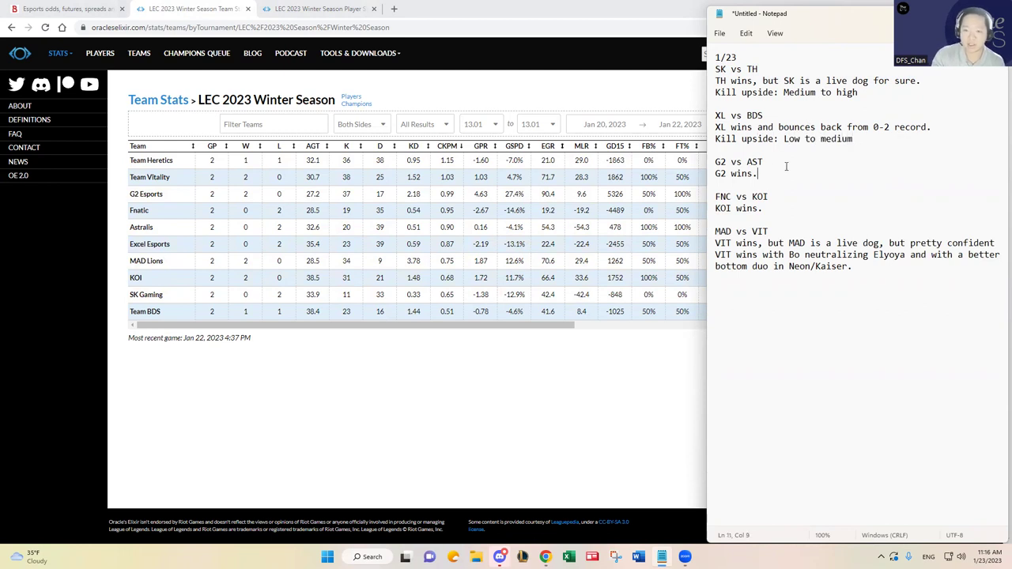
key(Return)
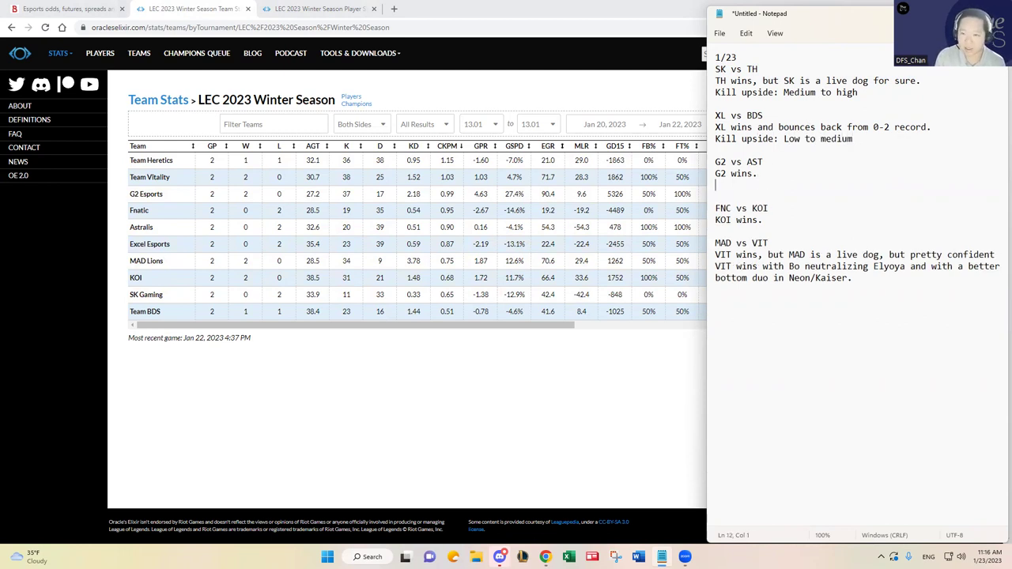
text(Kill upsid)
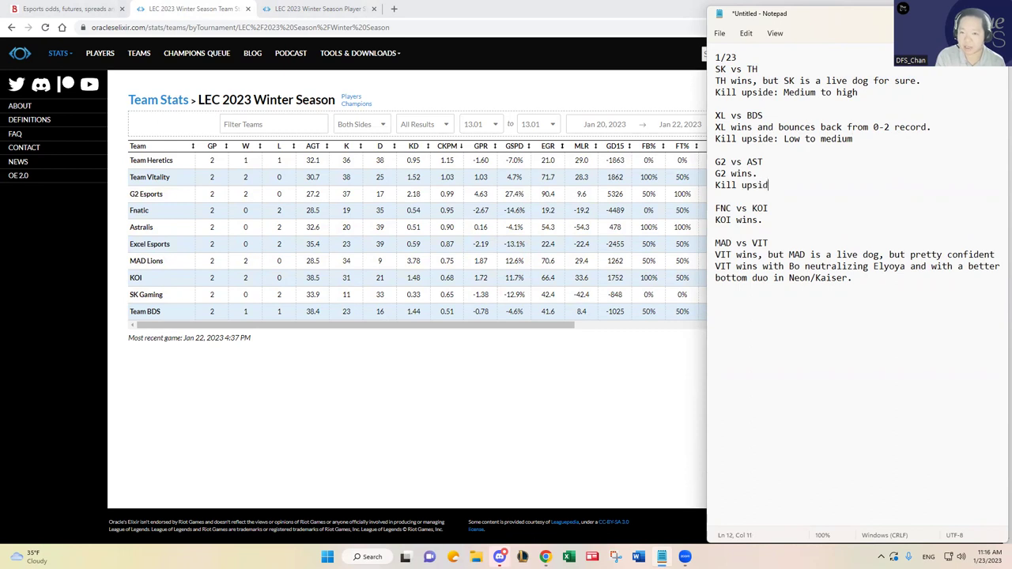
text(e: Medium to high)
key(Return)
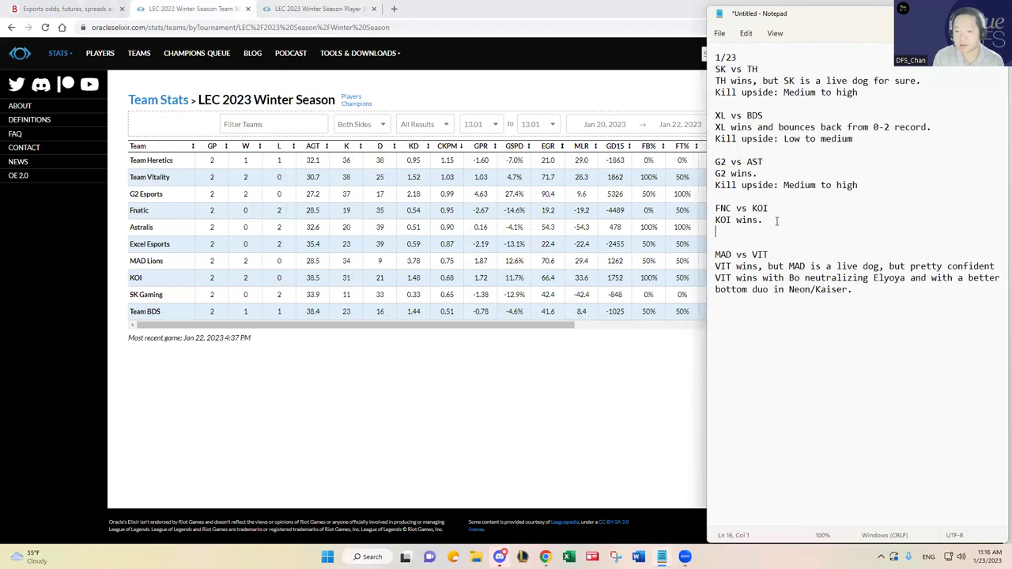
text(Kill upside:)
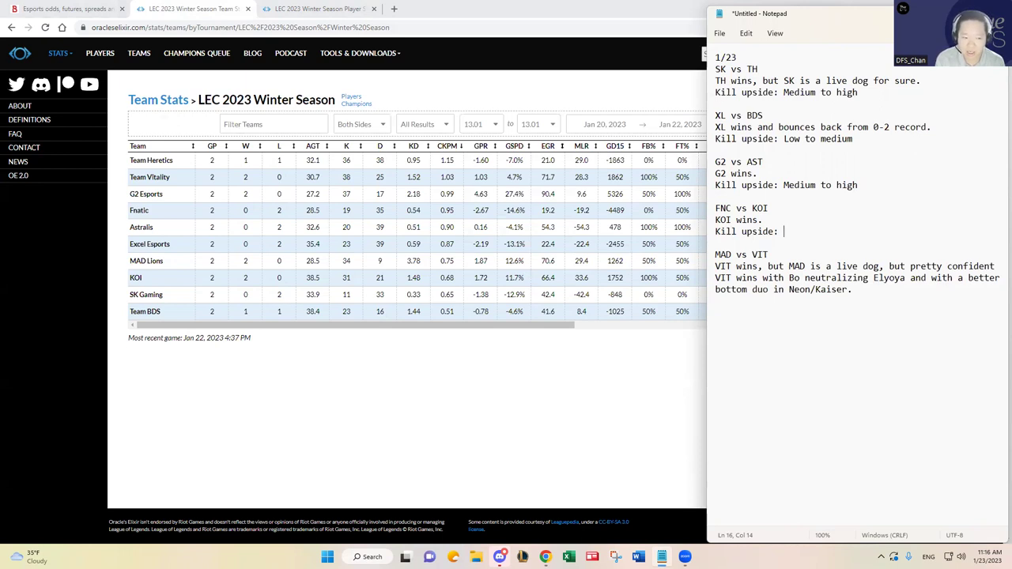
Step: Finish FNC vs KOI as Medium and add 'Kill upside: Medium to high' under MAD vs VIT
text(Medium)
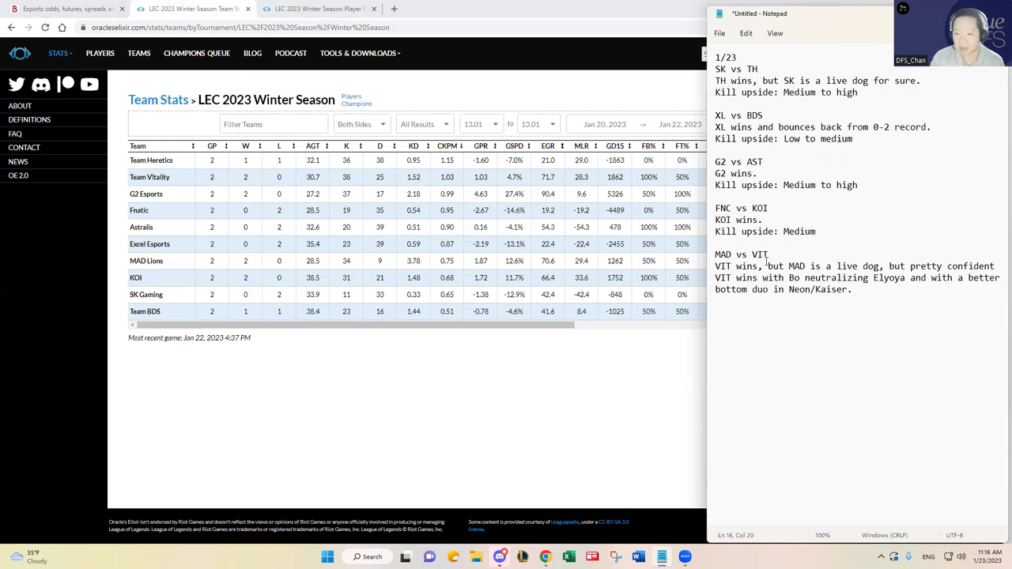
key(ctrl+End)
key(Return)
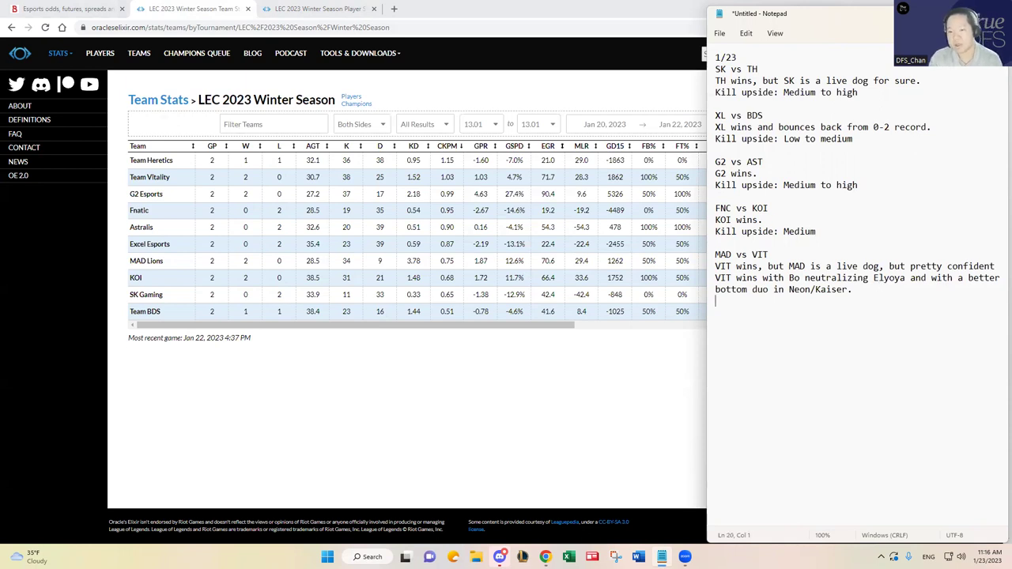
text(Kill )
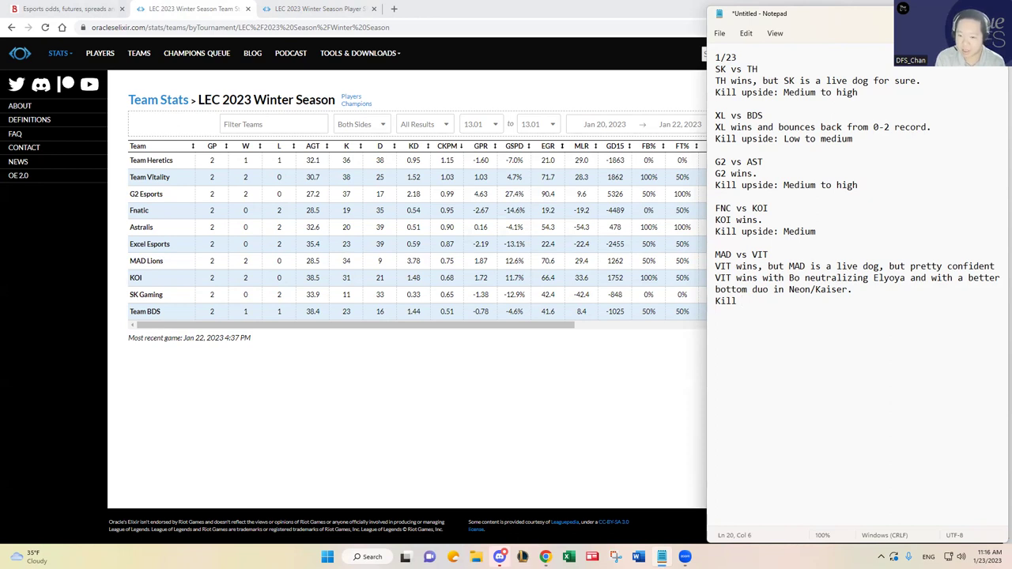
text(upside:)
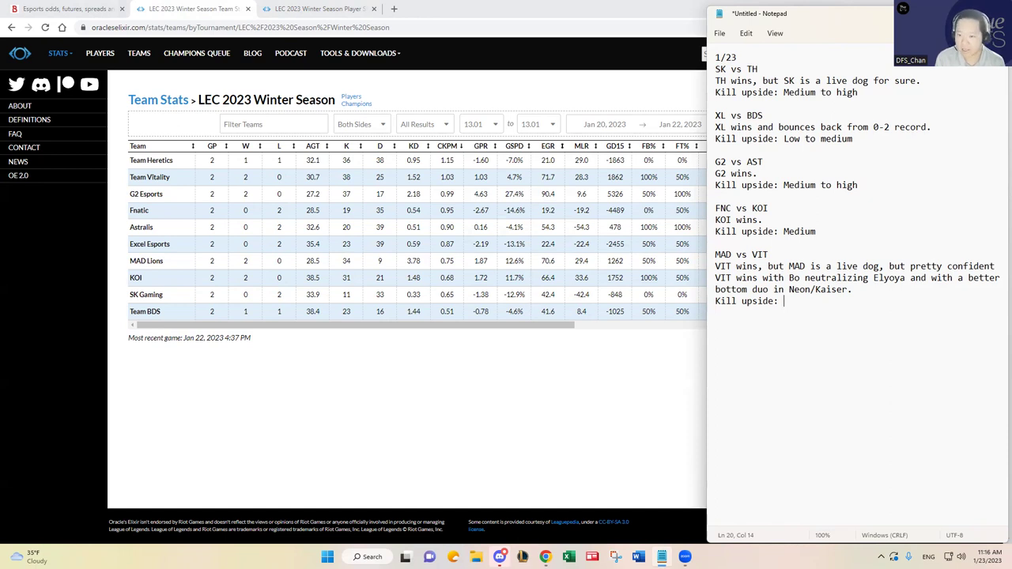
text(Me)
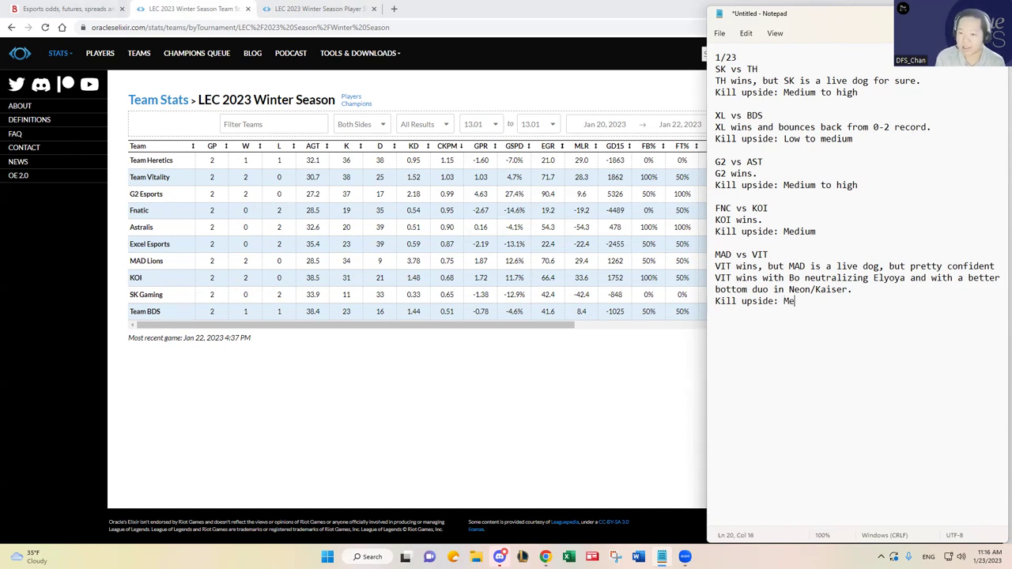
text(dium to high)
key(Return)
key(Return)
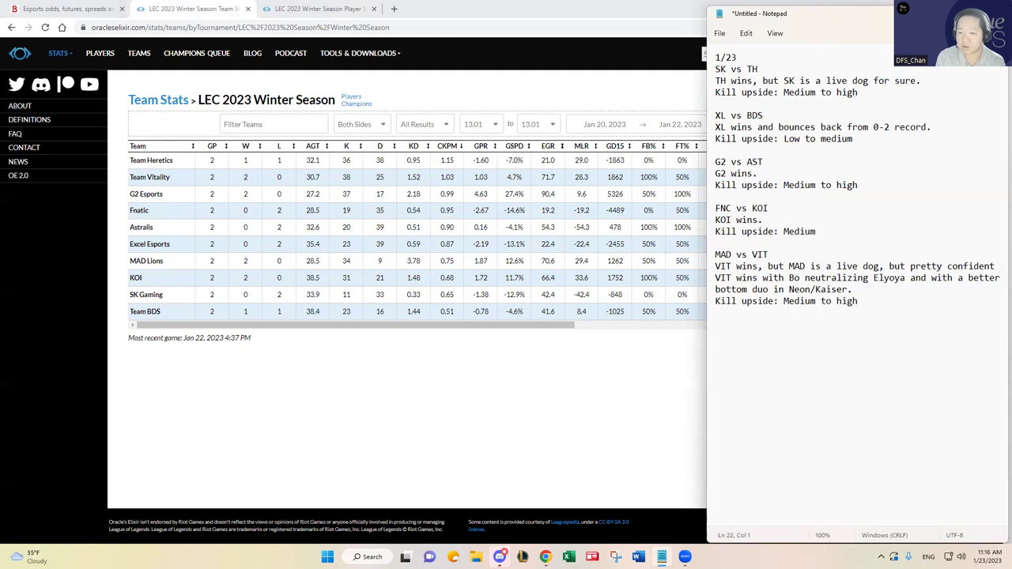
Step: Select the MAD vs VIT, full matchup list, and G2 vs AST blocks to review them
drag(870, 301, 655, 255)
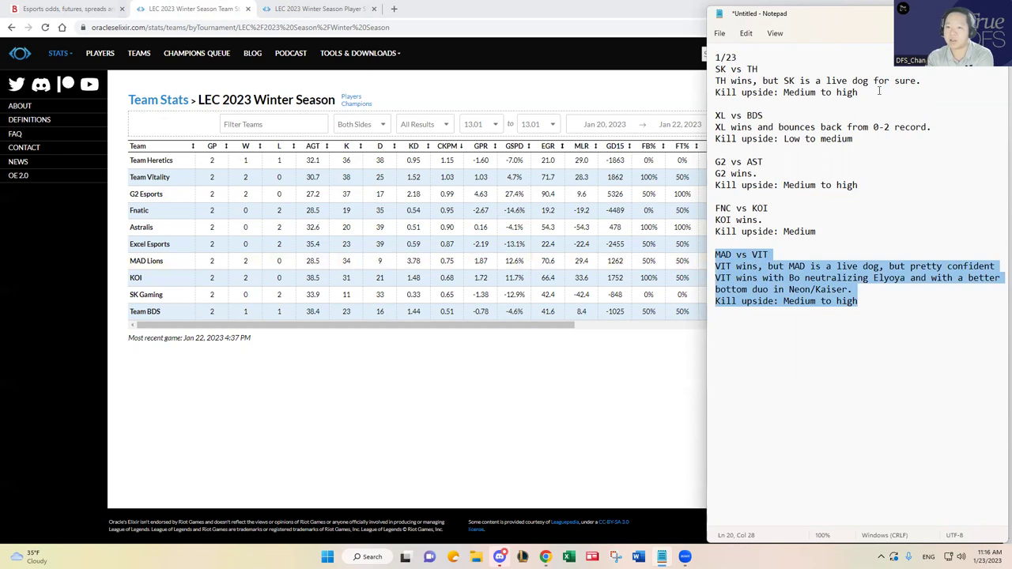
drag(879, 91, 704, 70)
click(892, 299)
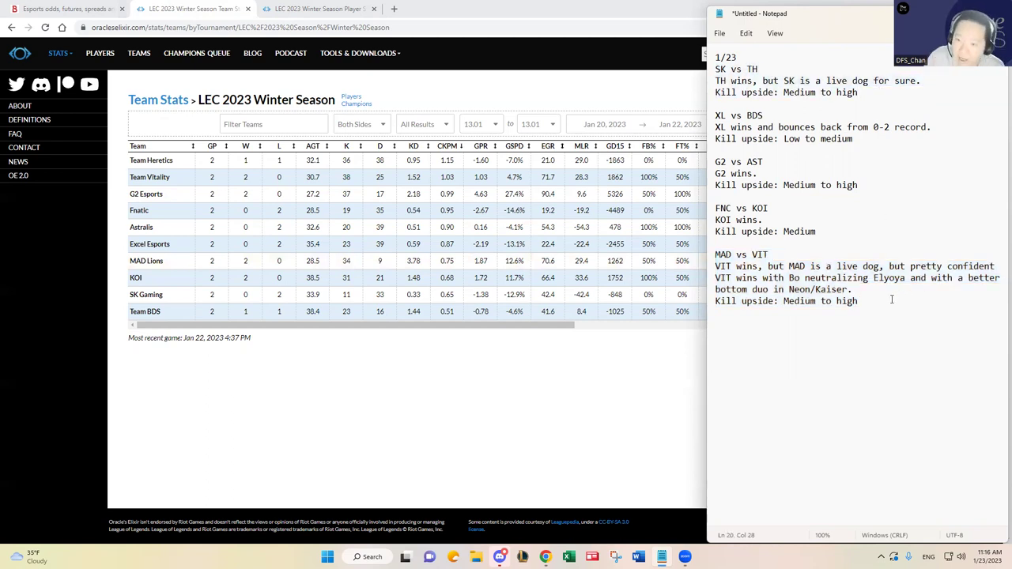
drag(868, 185, 714, 161)
click(884, 307)
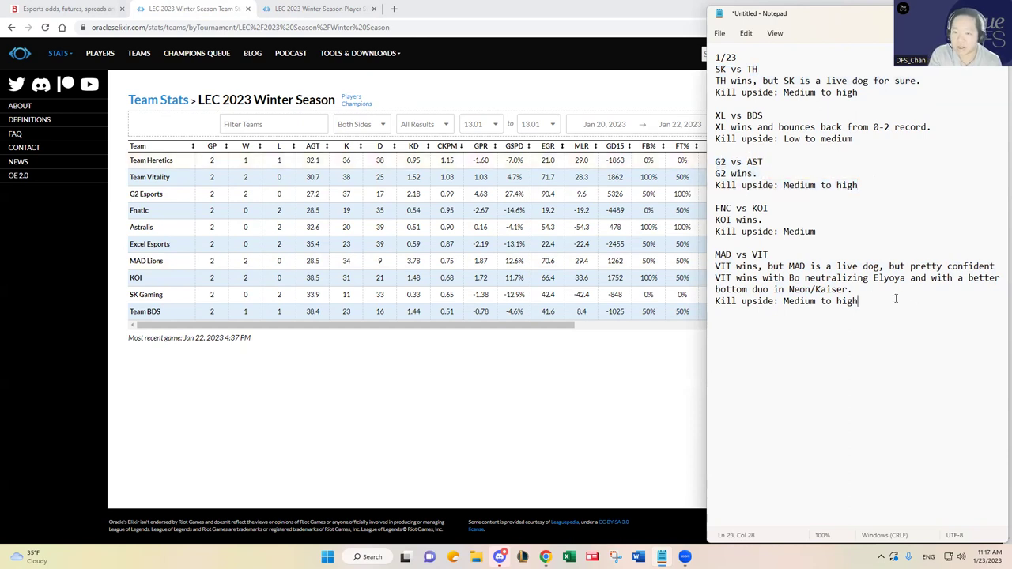